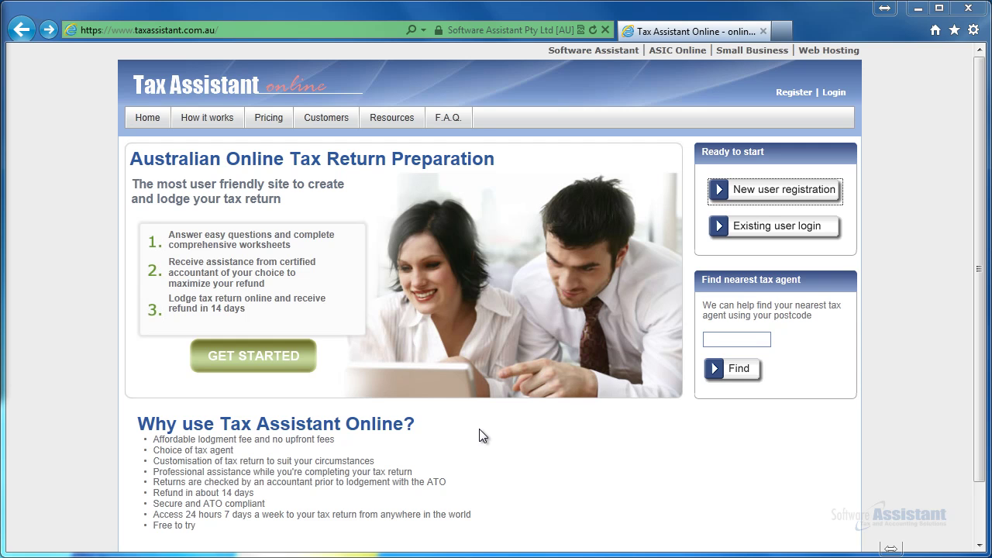
Browse the How it works and FAQ pages, reading the questionnaire-mistakes answer, then return home
left_click(230, 31)
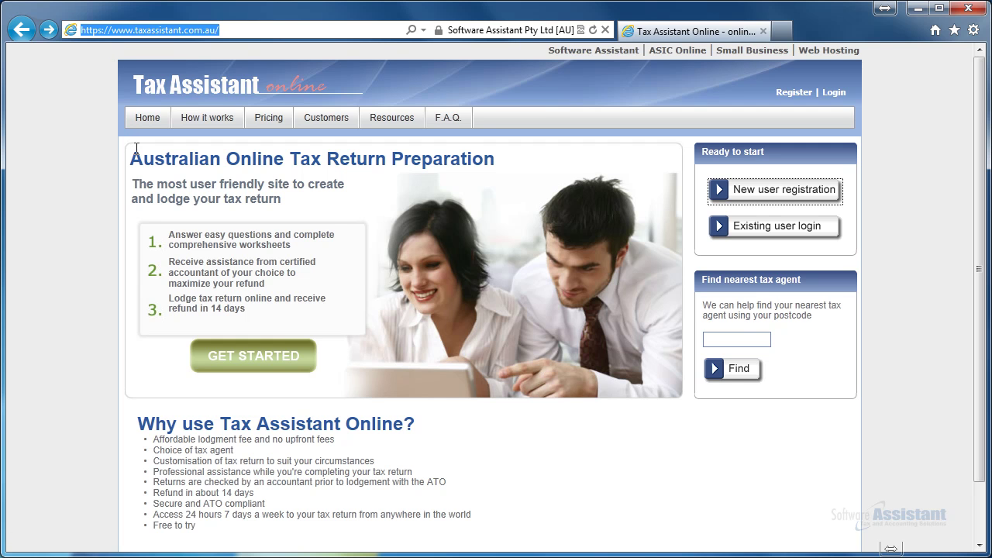
left_click(221, 121)
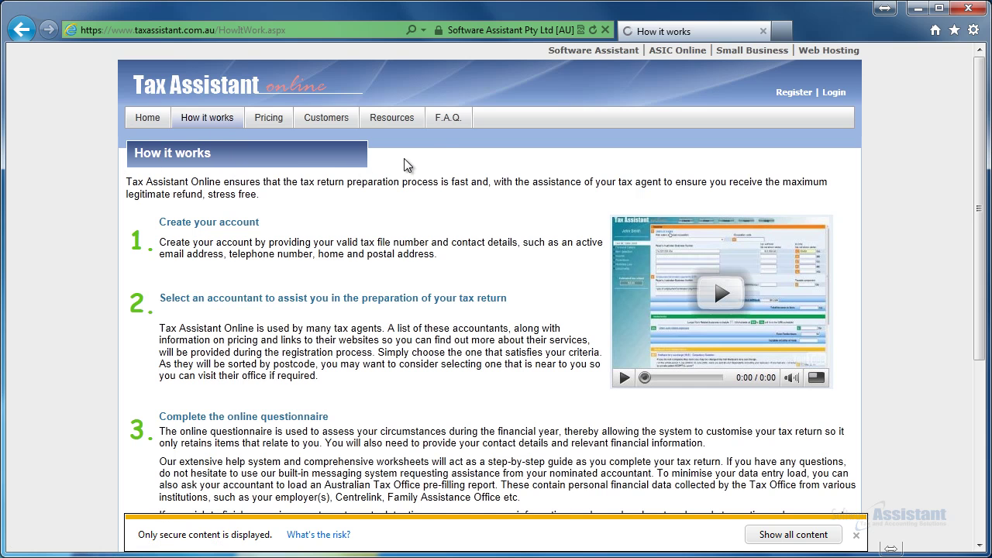
left_click(446, 122)
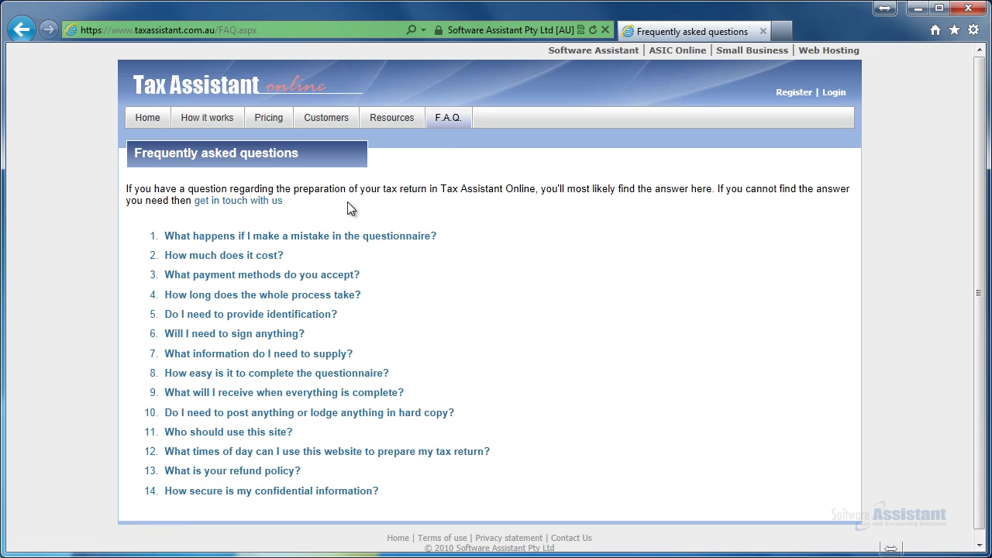
left_click(288, 237)
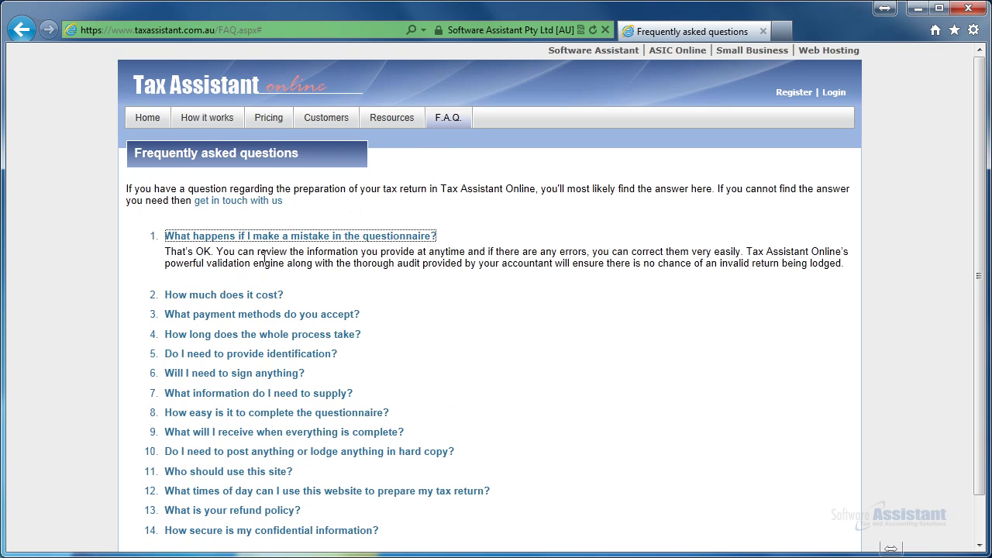
left_click(149, 118)
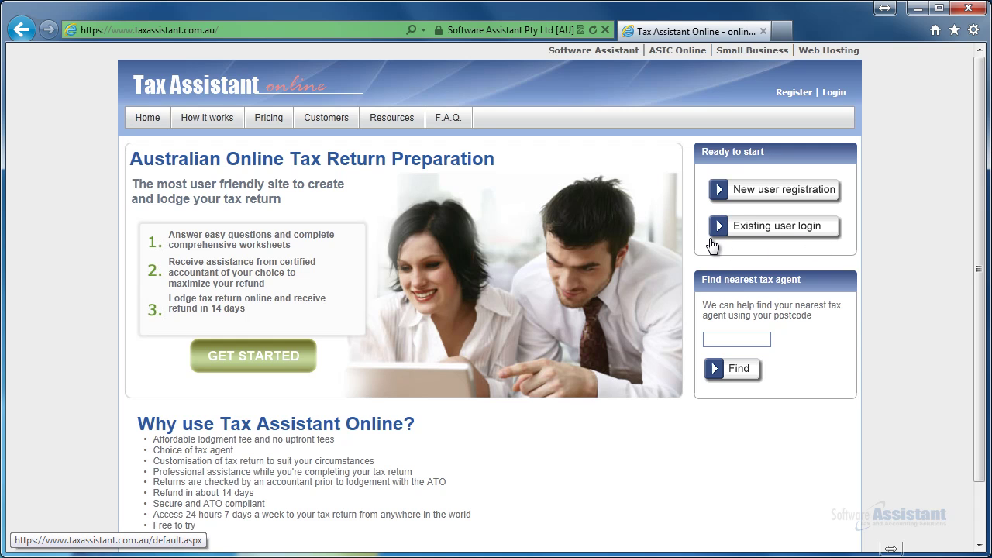
Fill in the new user registration form with the taxpayer's login, personal and address details, and submit
left_click(769, 191)
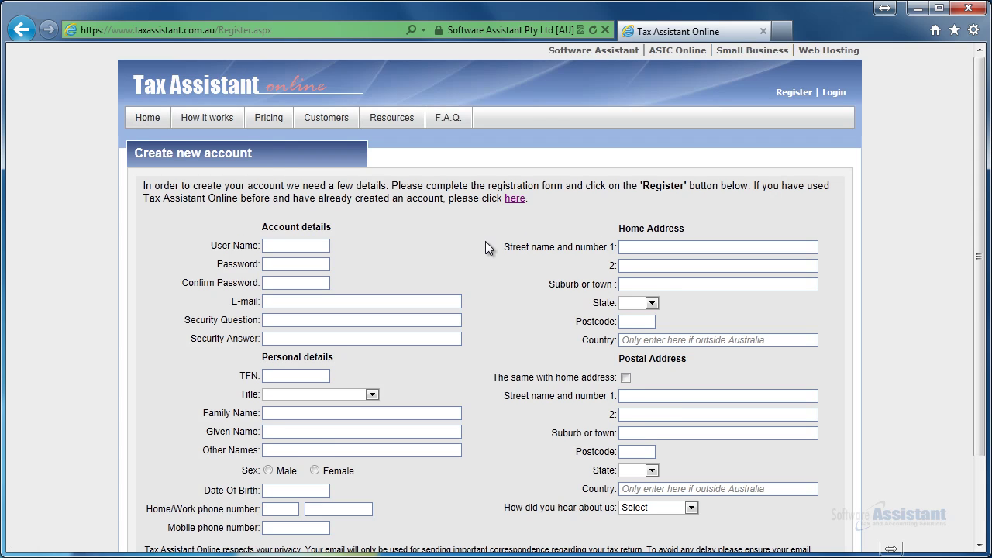
scroll(476, 241, "down", 2)
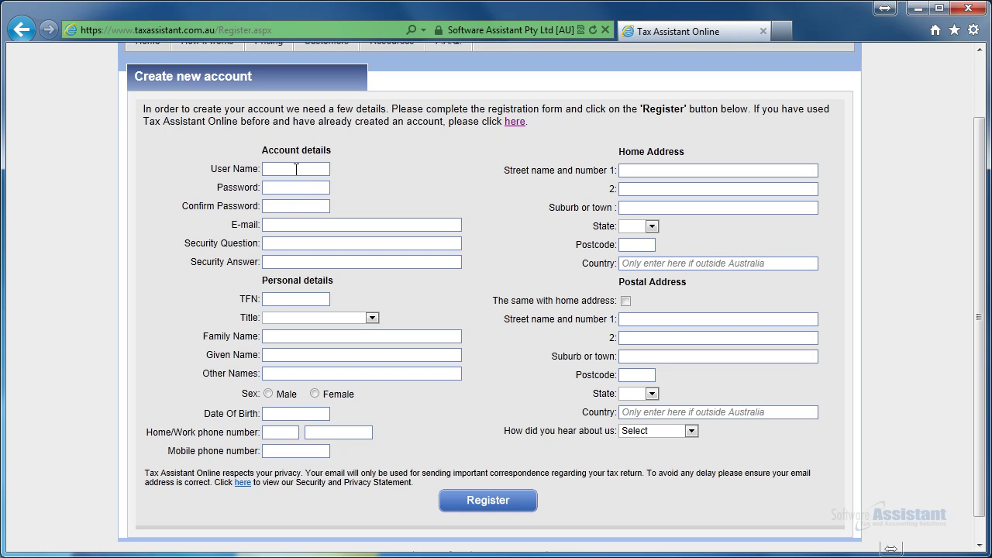
left_click(267, 300)
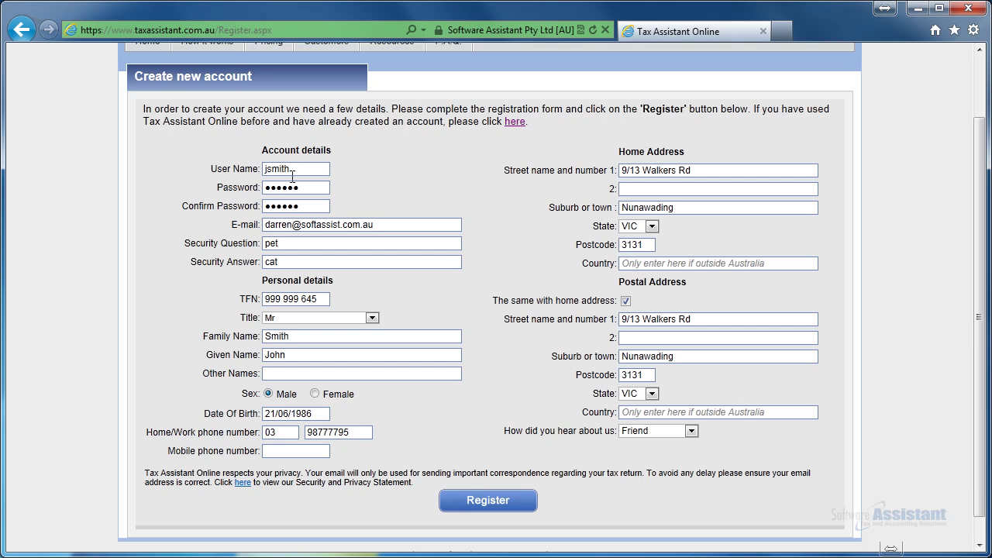
left_click(473, 502)
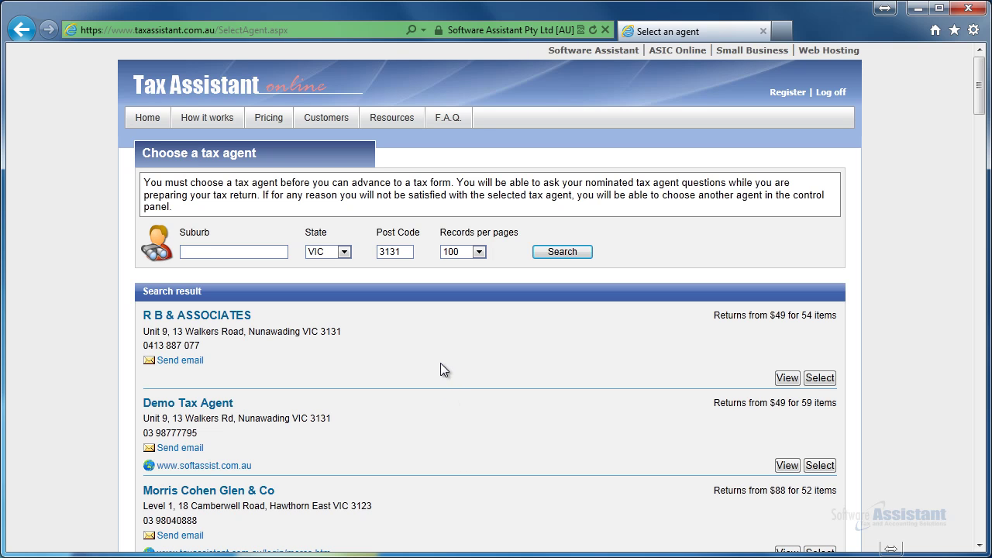
Review Demo Tax Agent's details and pricing, then go back to the agent search results
left_click(788, 465)
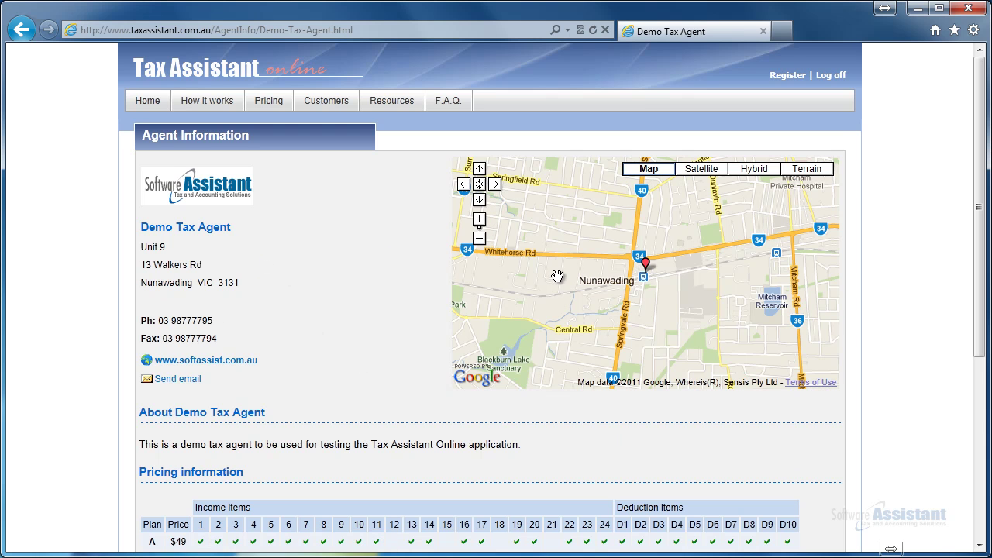
scroll(557, 276, "down", 4)
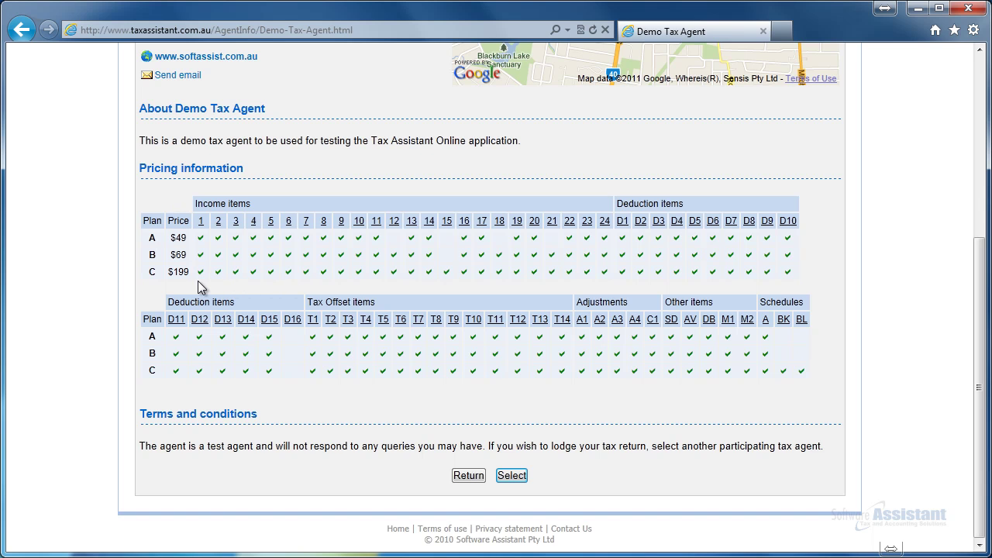
left_click(469, 476)
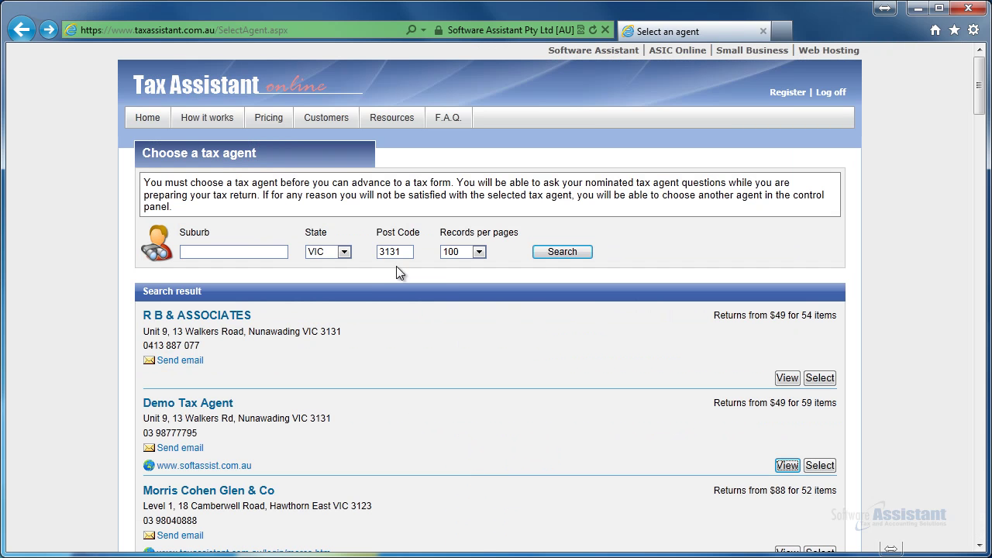
Clear the 3131 post code and search for agents across all of VIC
double_click(397, 251)
key("BackSpace")
left_click(343, 252)
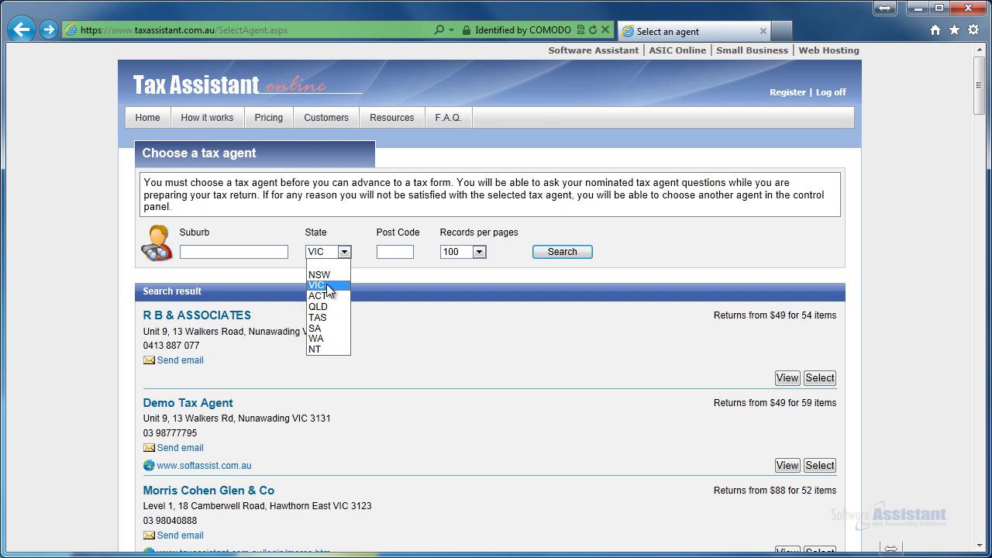
left_click(326, 285)
left_click(542, 252)
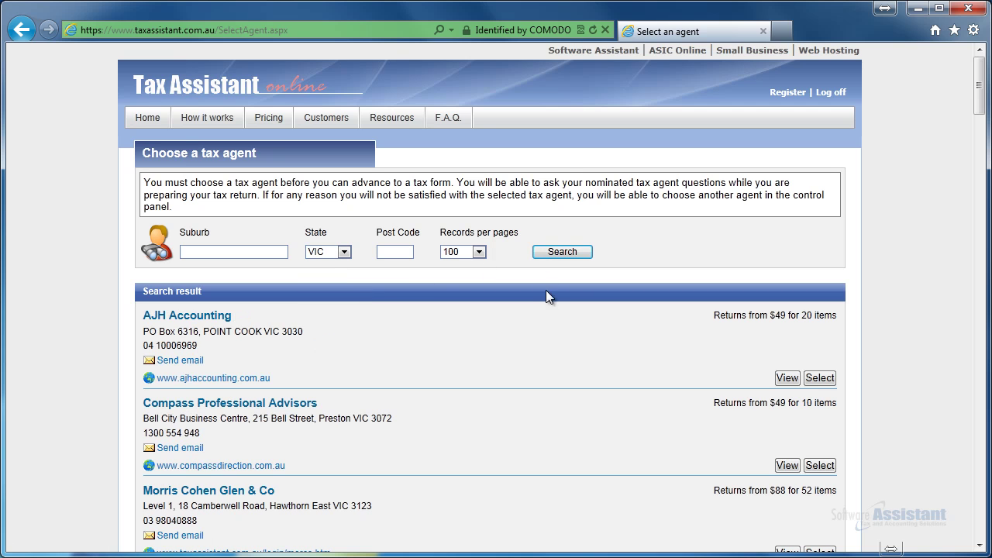
scroll(549, 309, "down", 3)
scroll(552, 312, "down", 5)
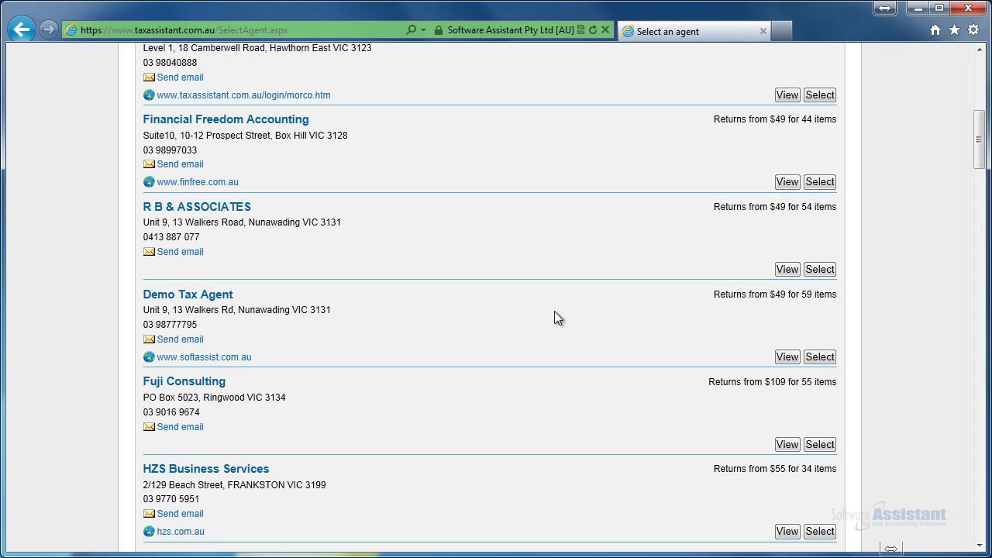
Select Demo Tax Agent, accept its terms and conditions, and continue to the control panel
left_click(817, 358)
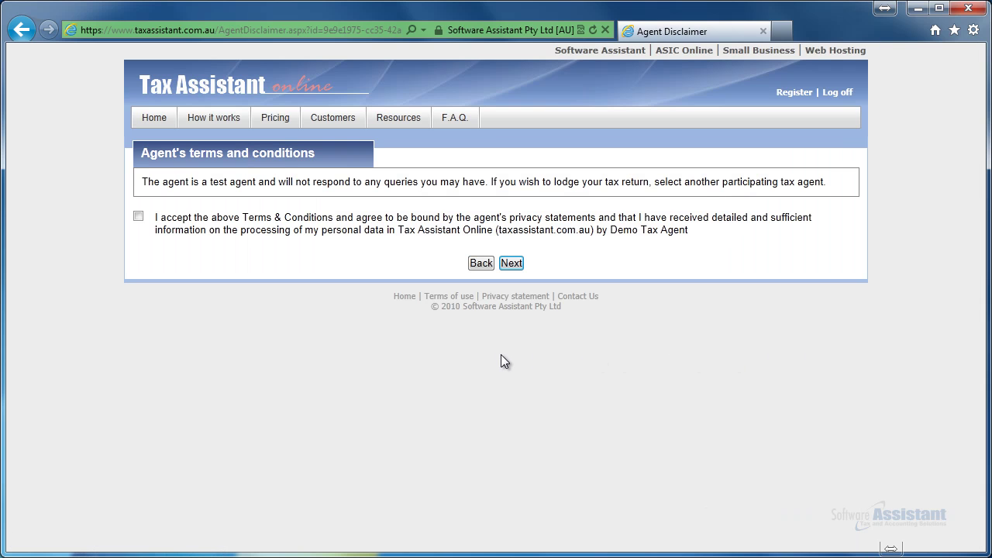
left_click(138, 216)
left_click(512, 263)
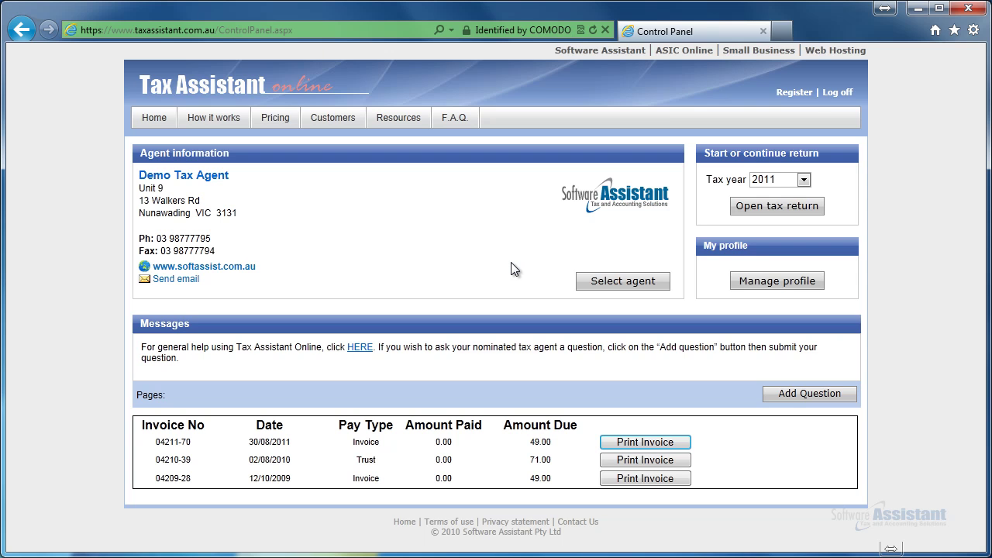
Look over the Manage profile and Send email pages, leaving both unchanged
left_click(795, 287)
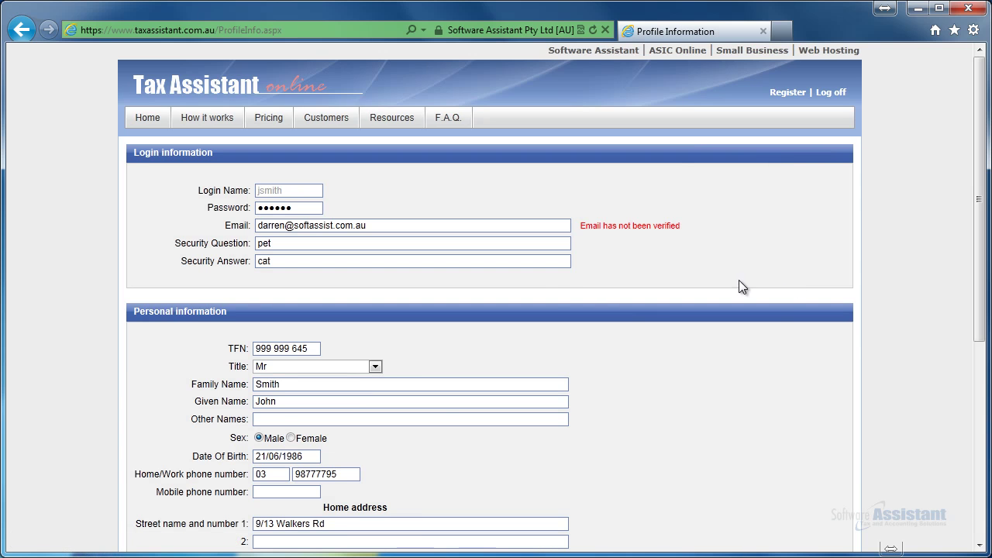
scroll(555, 280, "down", 1)
scroll(554, 276, "down", 5)
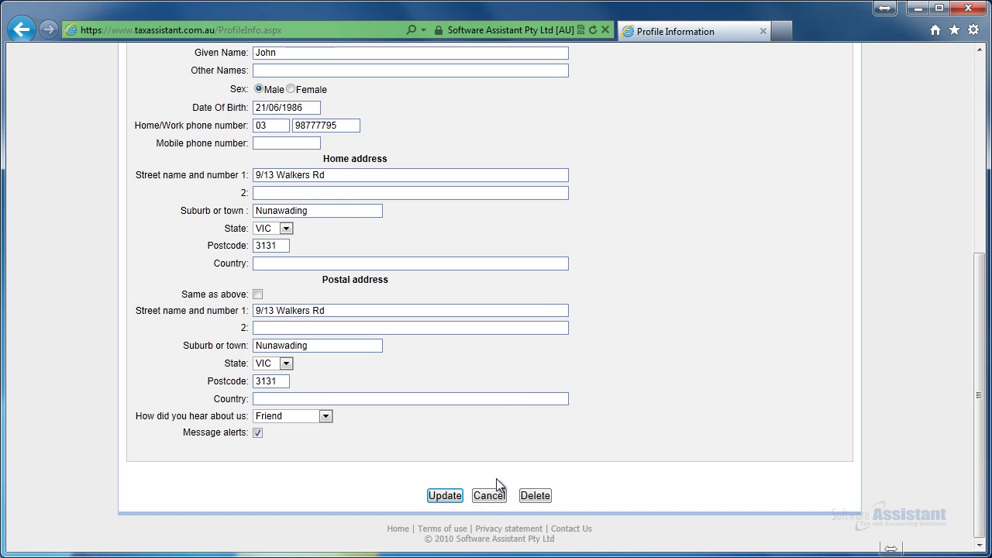
left_click(491, 495)
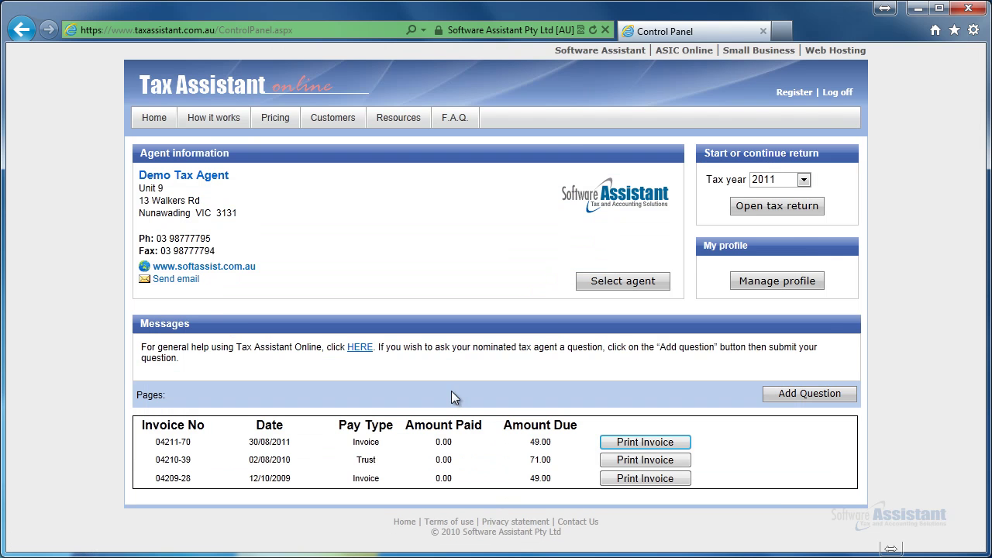
left_click(190, 280)
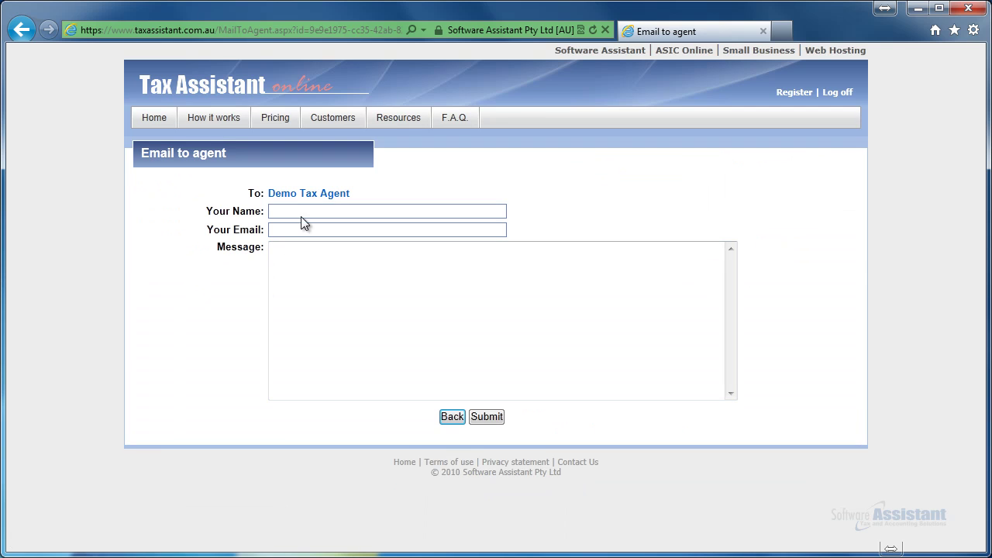
left_click(451, 416)
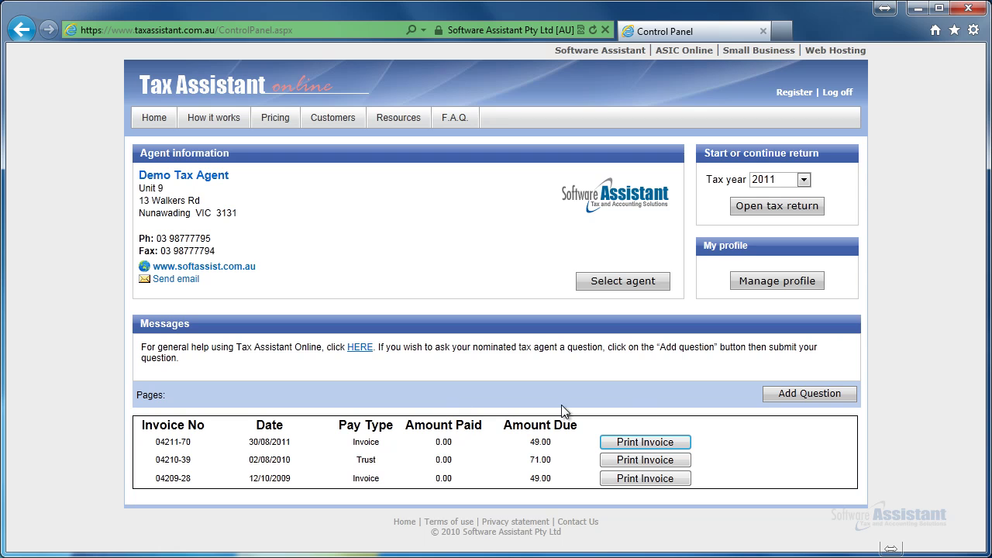
Add and save the question 'I need help with my tax return' for the agent
left_click(789, 407)
left_click(439, 301)
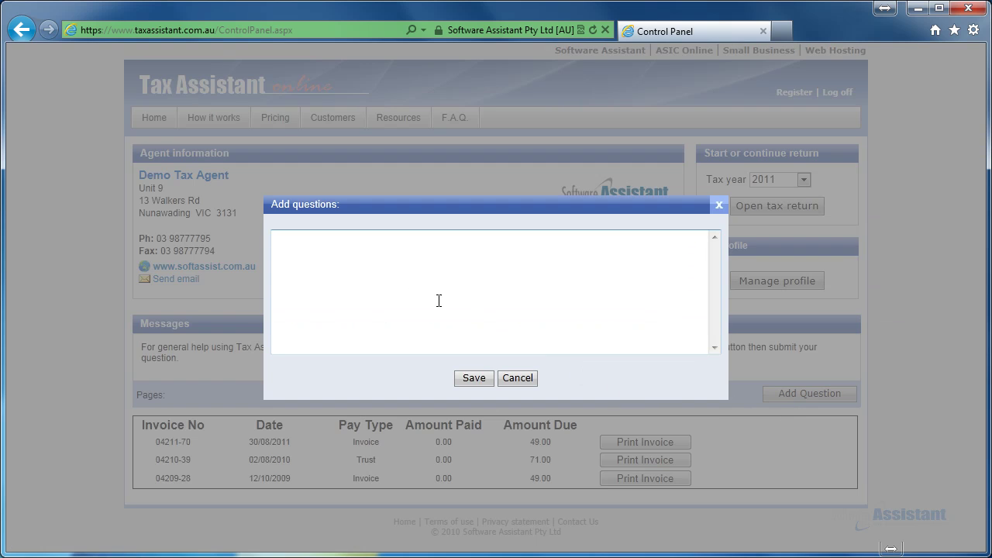
type("I need help with my tax return.")
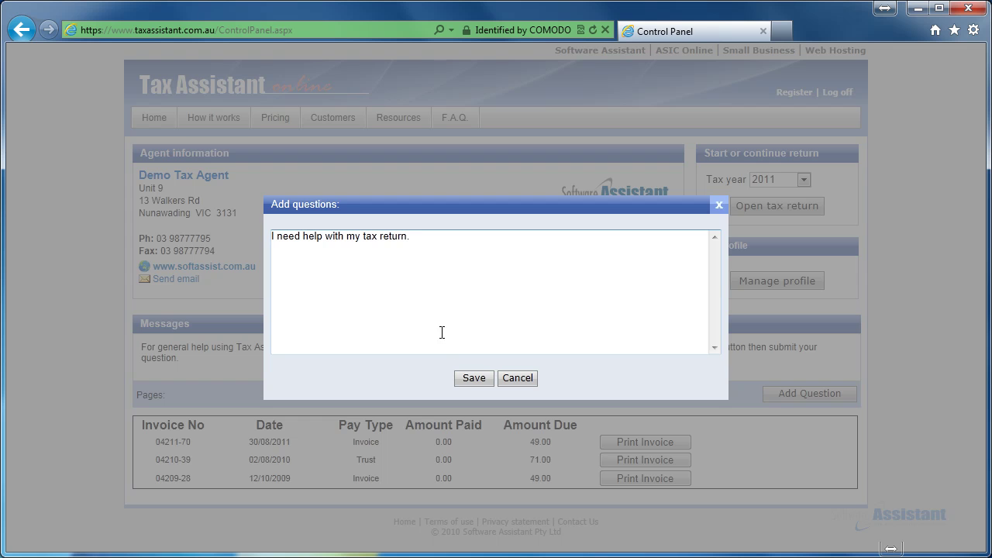
left_click(472, 378)
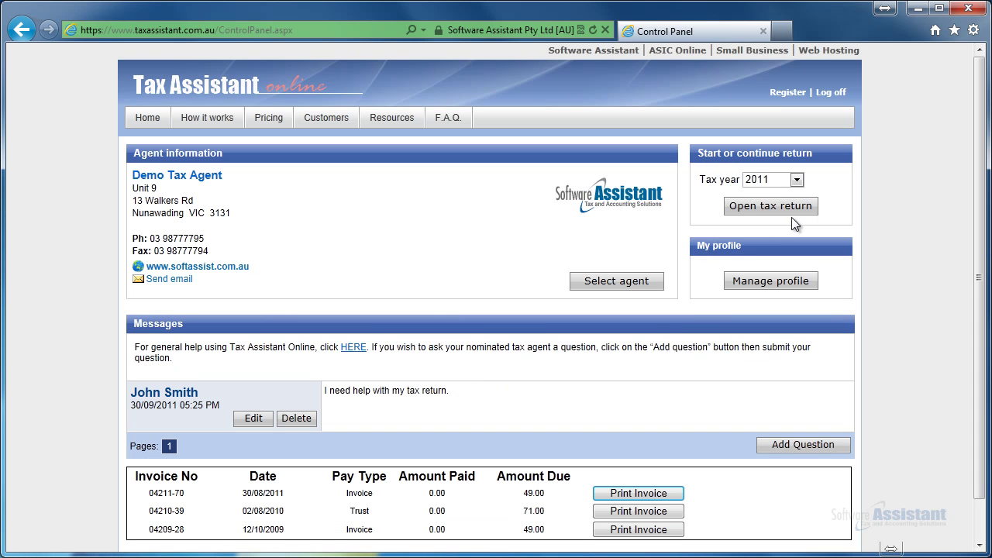
Open the 2011 return questionnaire and go past the Item Selection questions to the Income form
left_click(729, 211)
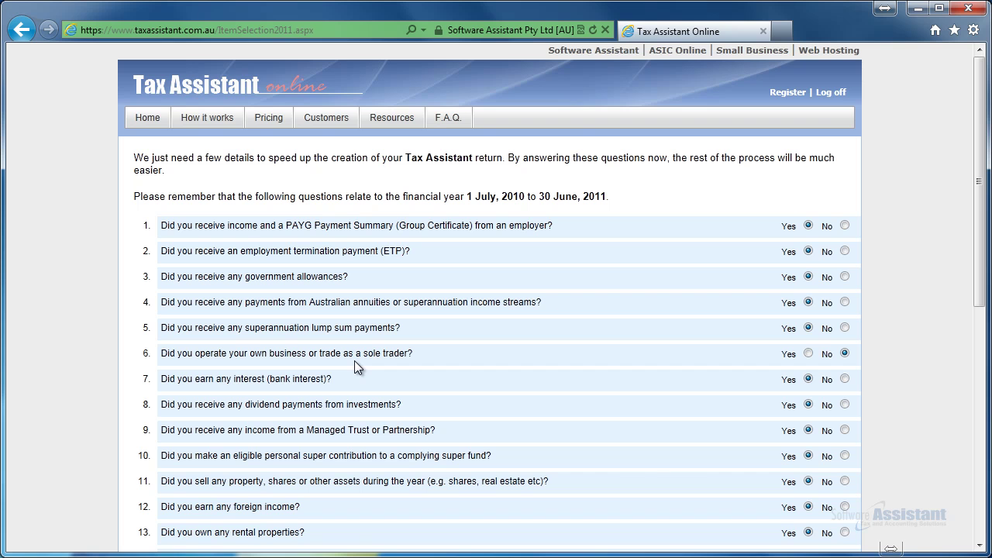
scroll(668, 474, "down", 1)
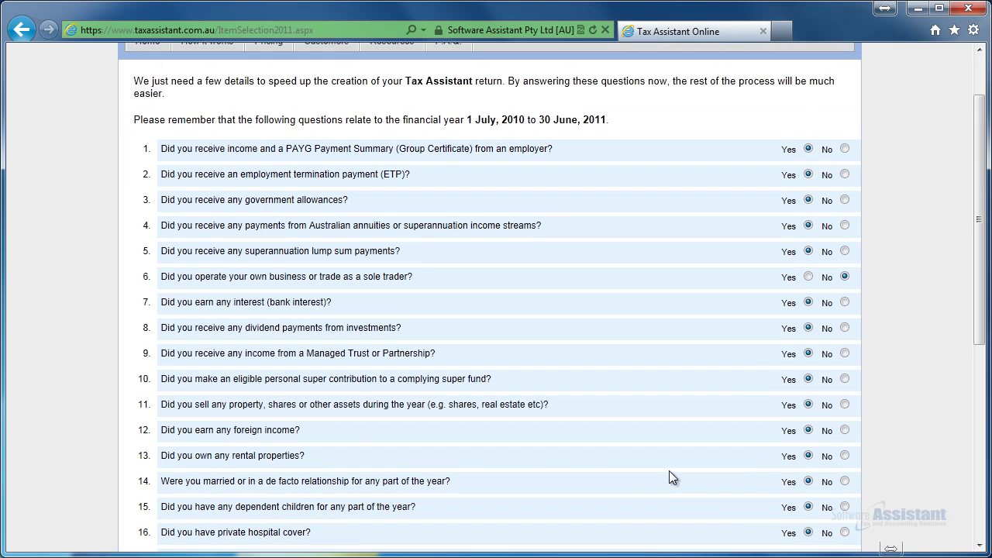
scroll(659, 475, "down", 5)
left_click(520, 489)
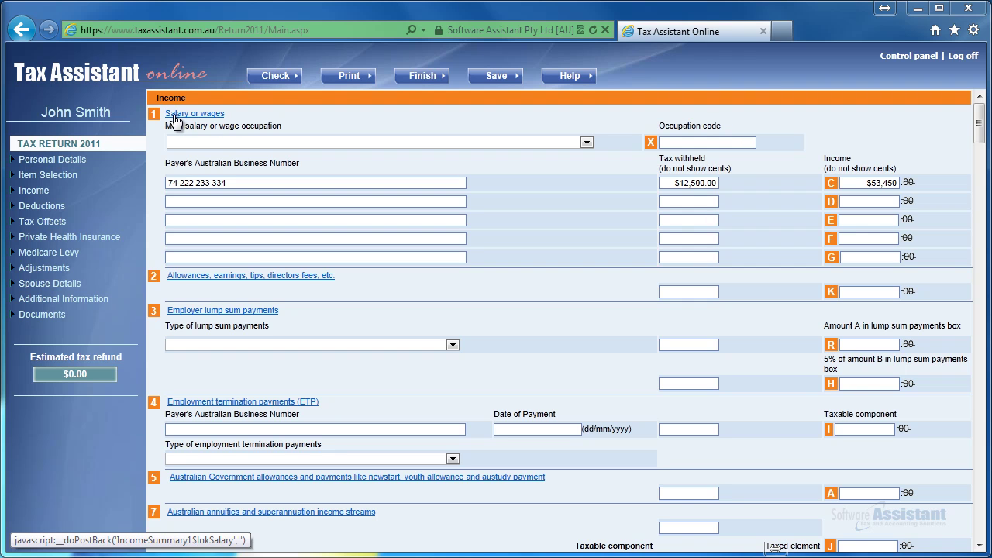
Save the salary or wages worksheet, keeping manual entries, bringing the estimated refund to $2,675.25
left_click(173, 114)
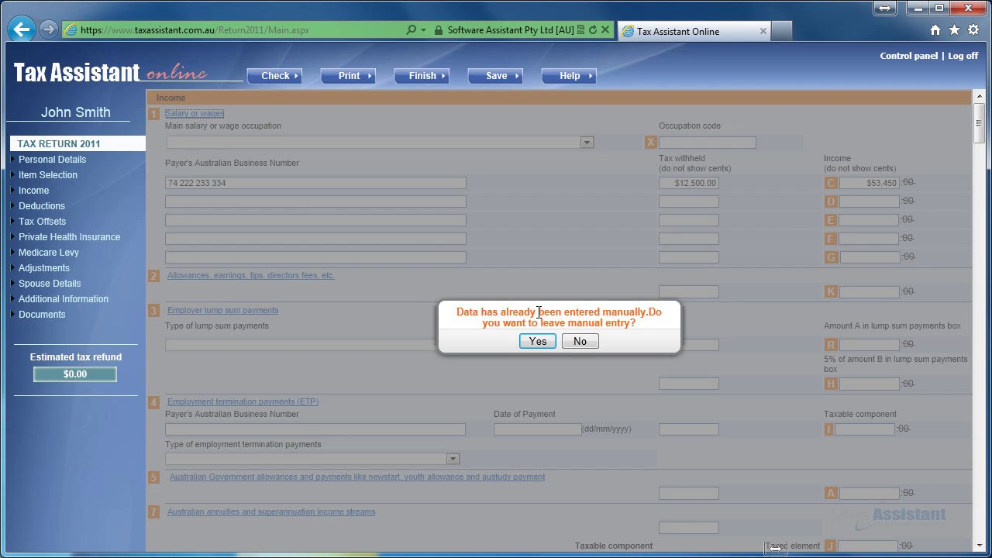
left_click(574, 338)
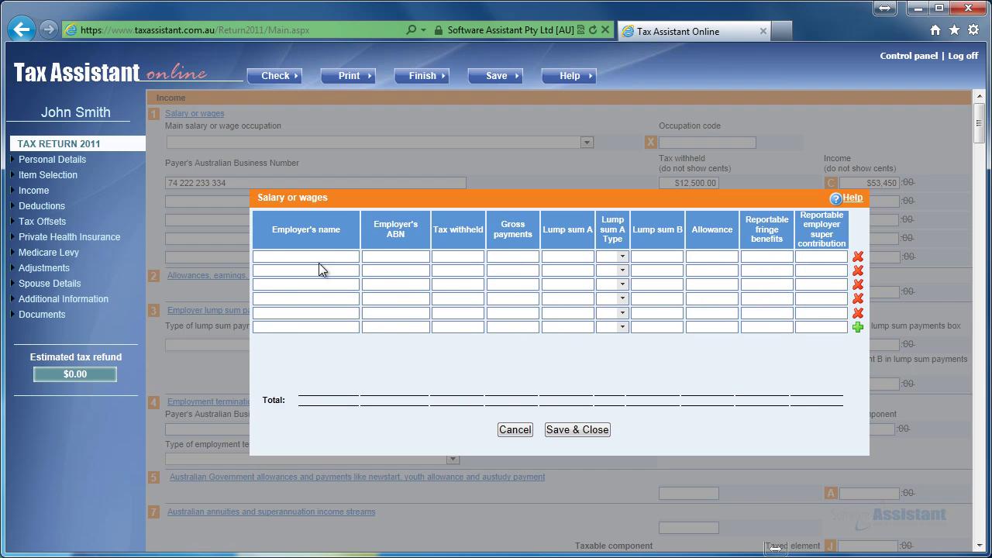
left_click(547, 430)
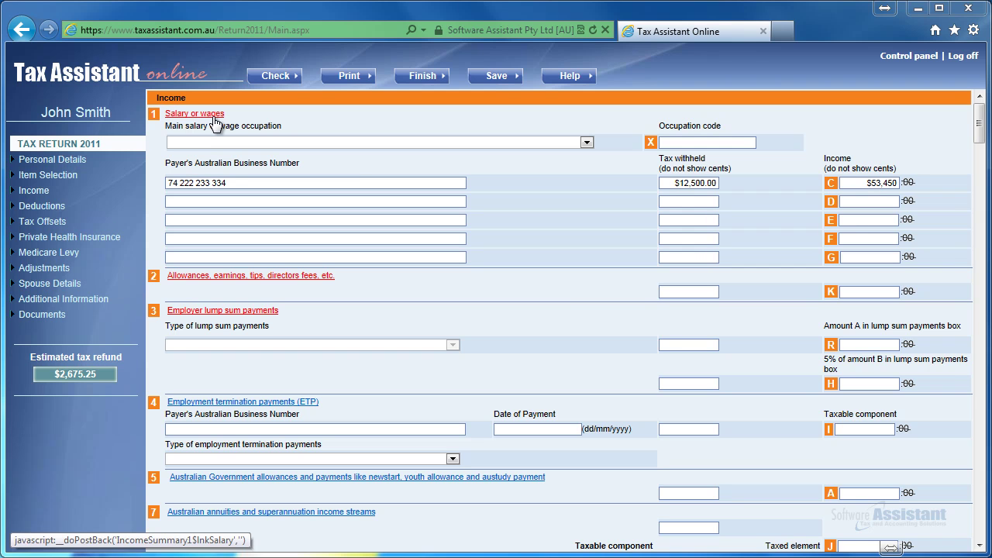
left_click(156, 117)
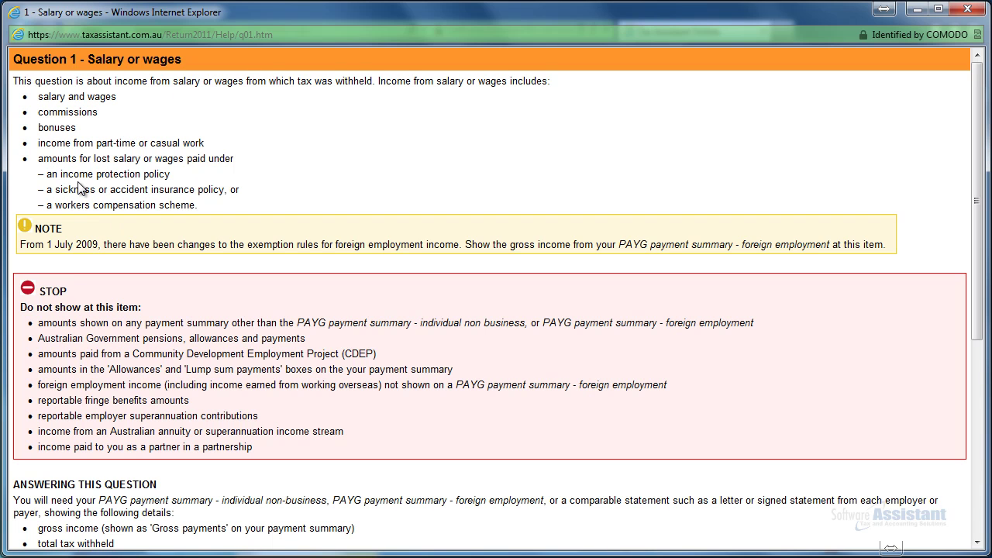
scroll(81, 188, "down", 2)
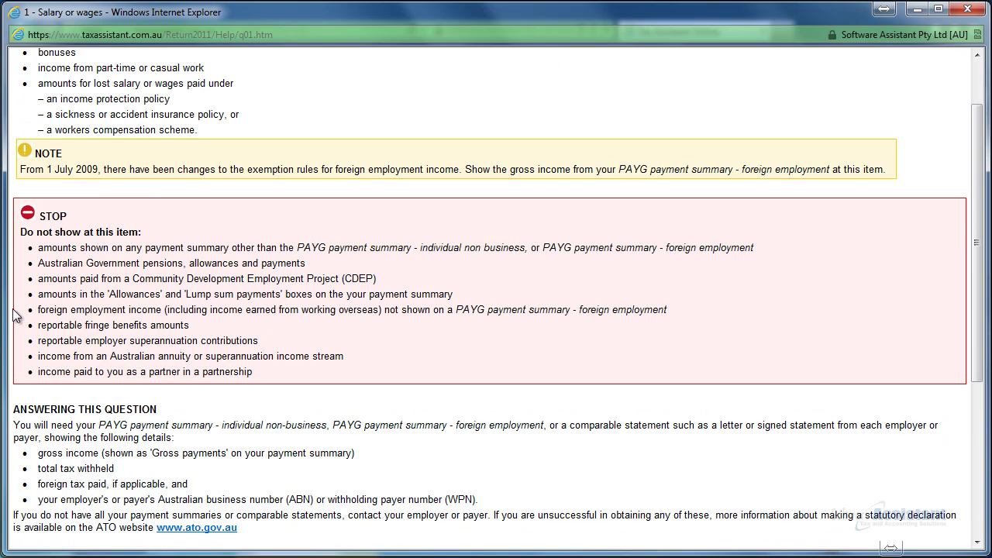
scroll(140, 184, "down", 6)
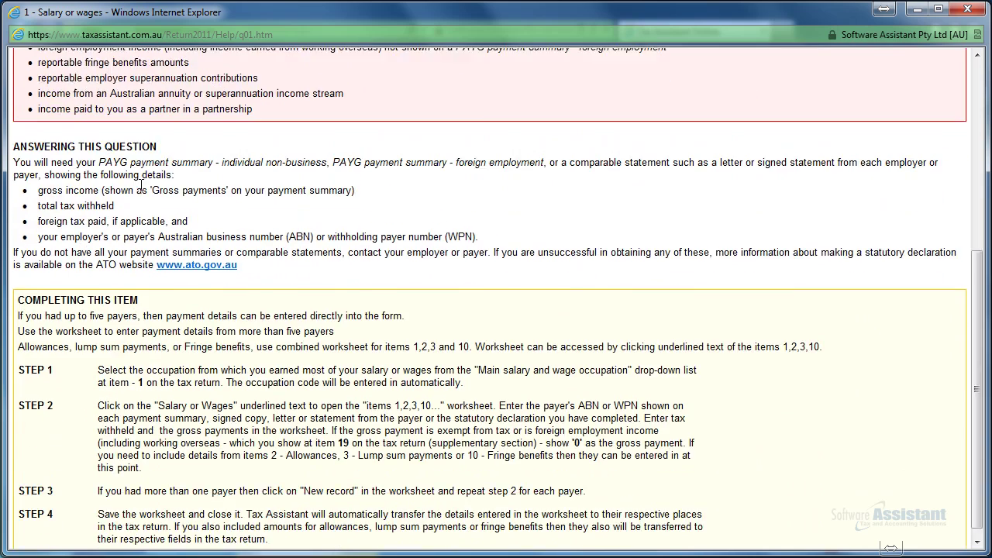
scroll(139, 184, "up", 8)
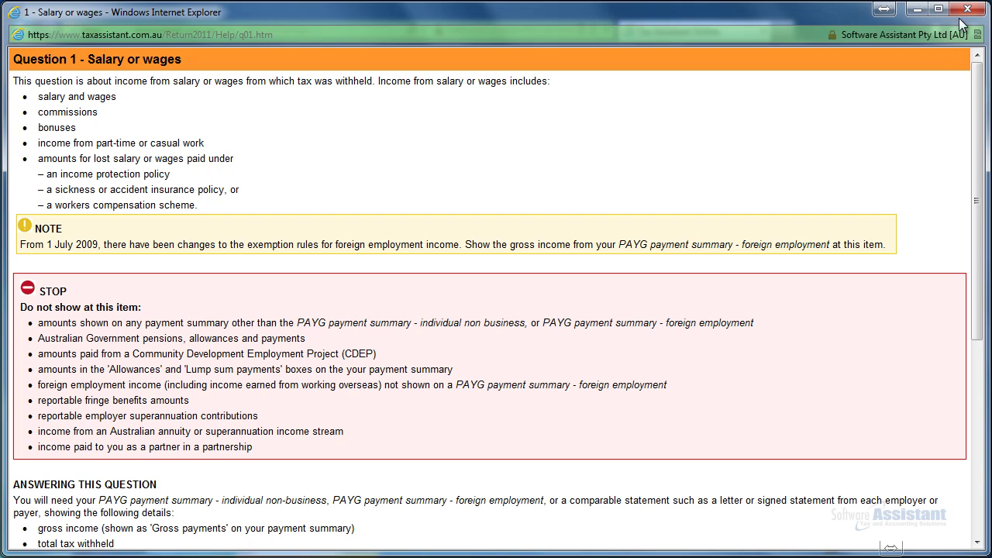
left_click(968, 9)
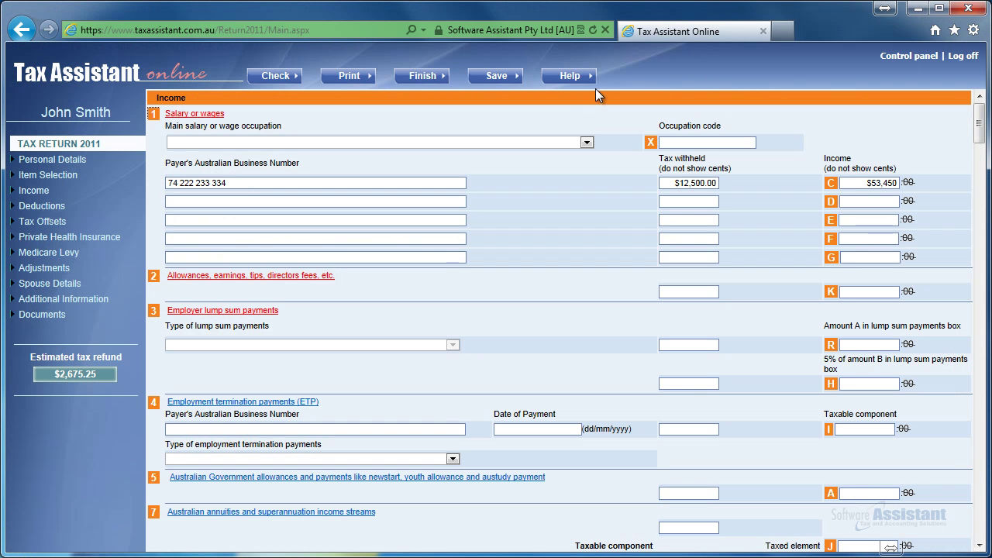
left_click(557, 79)
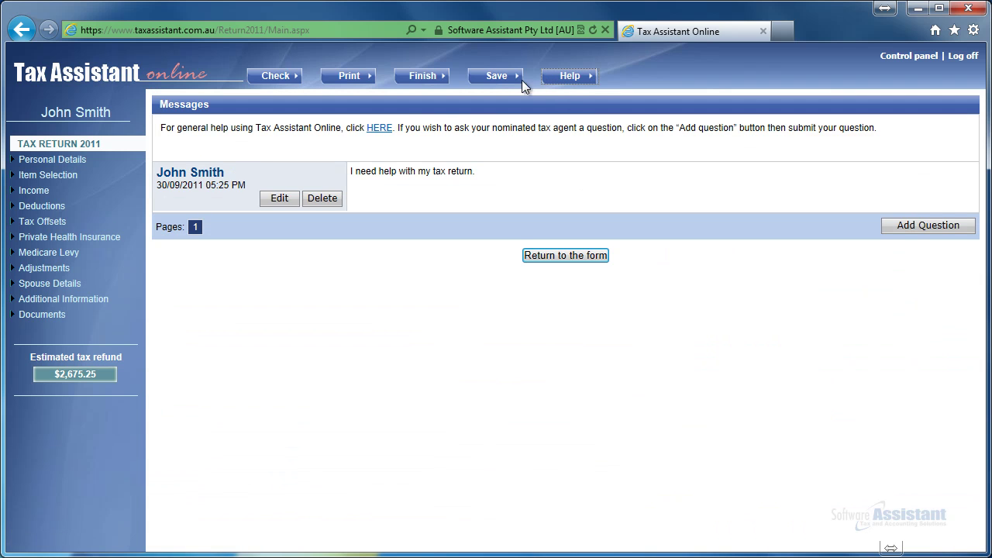
left_click(380, 129)
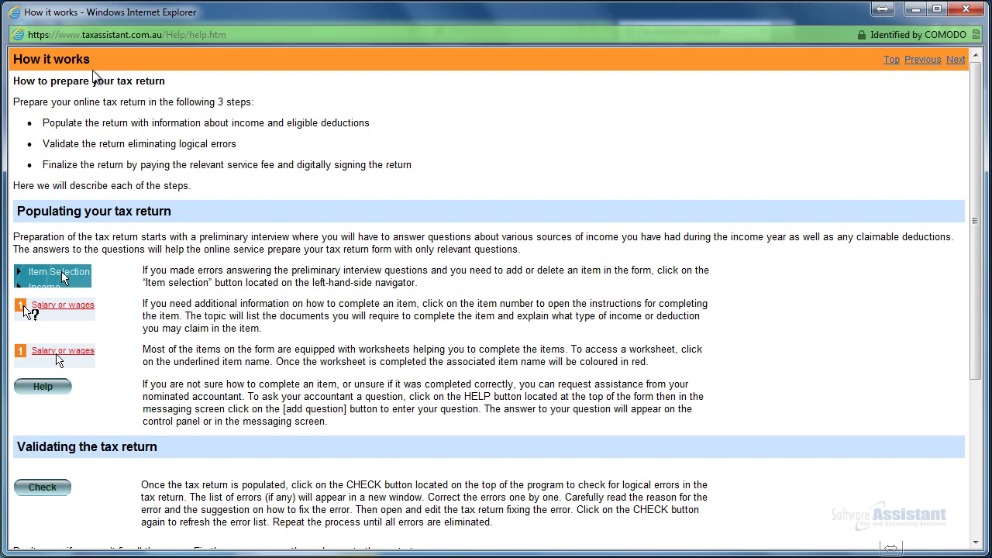
left_click(964, 17)
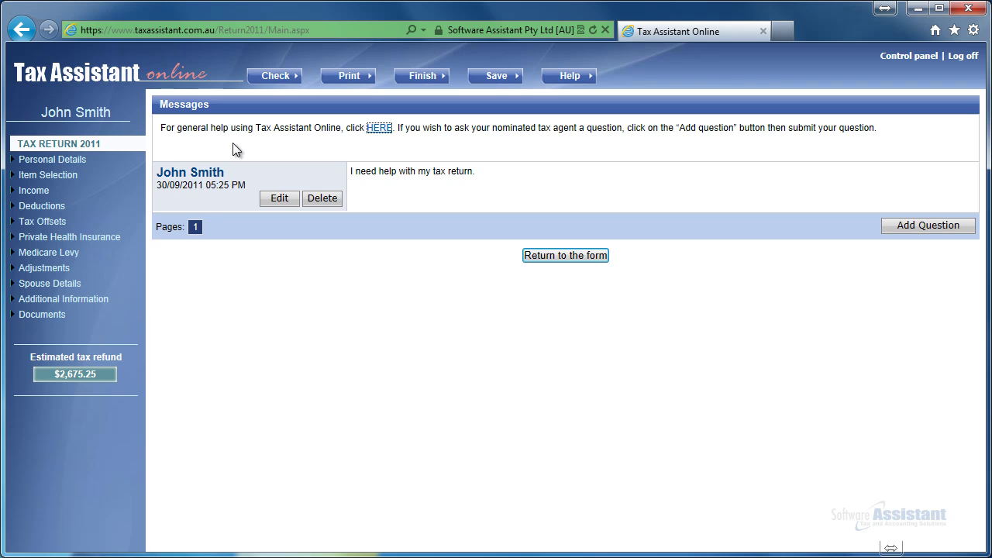
left_click(91, 149)
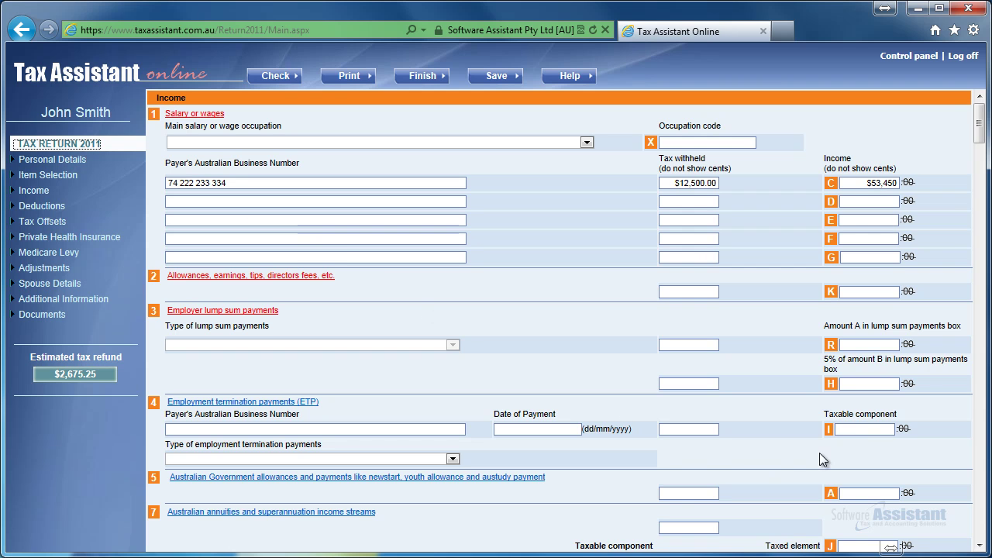
Enter 500 as the ETP taxable component and save the return
left_click(862, 430)
type("500")
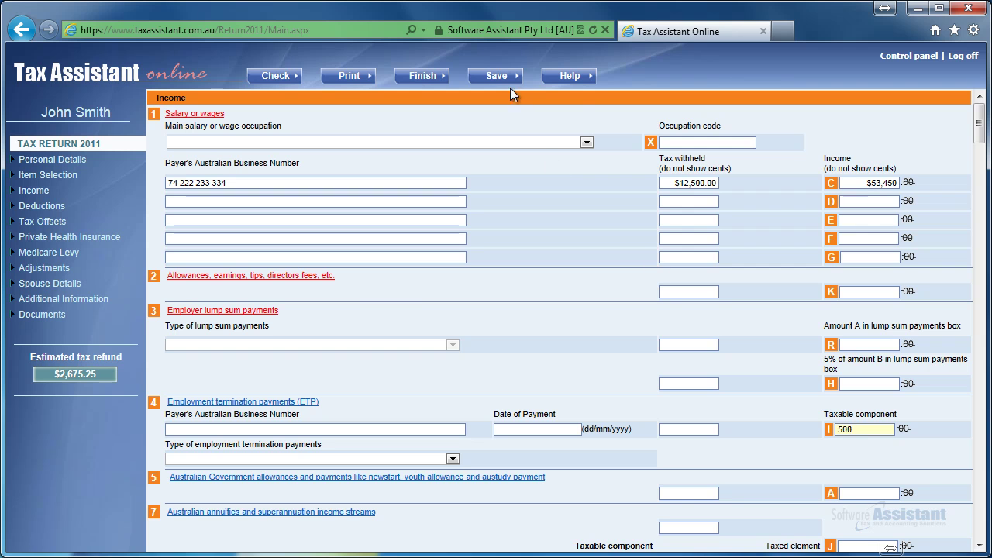
left_click(504, 78)
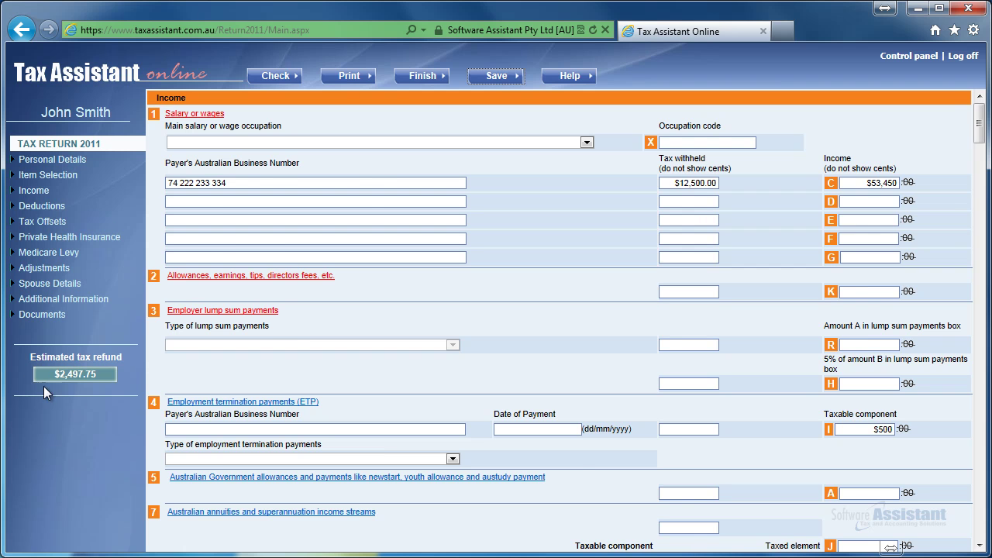
View the detailed tax estimate showing the $2,497.75 refund, then close it
left_click(69, 372)
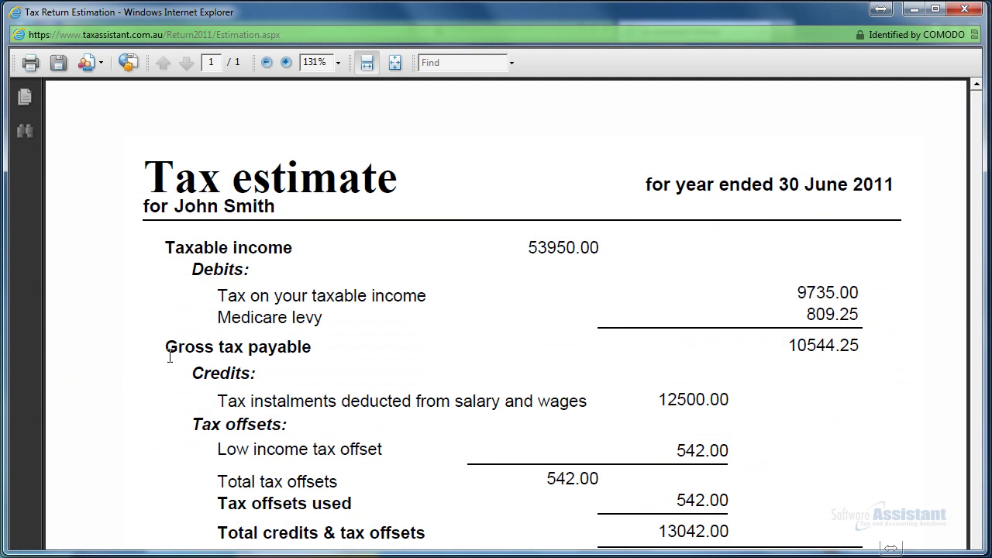
scroll(311, 332, "down", 5)
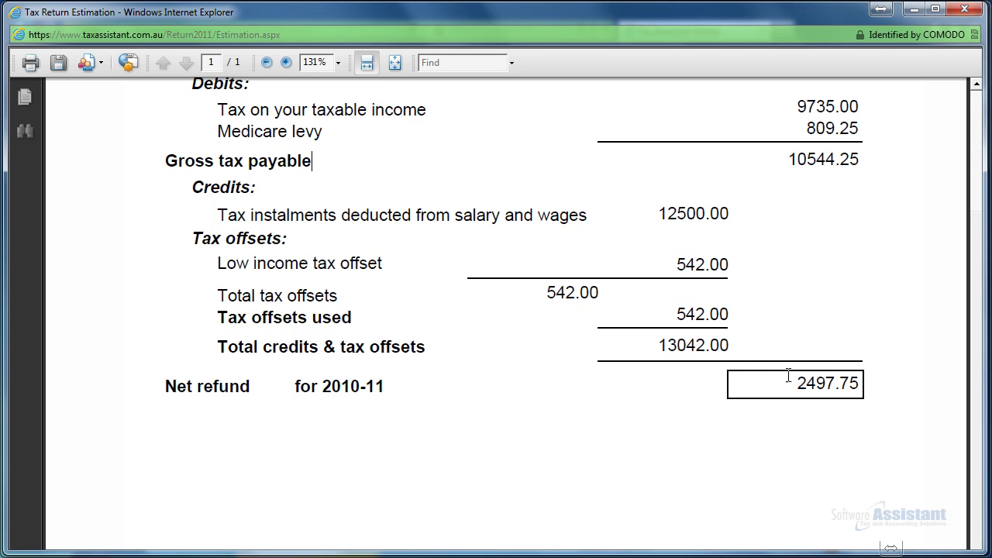
left_click(964, 9)
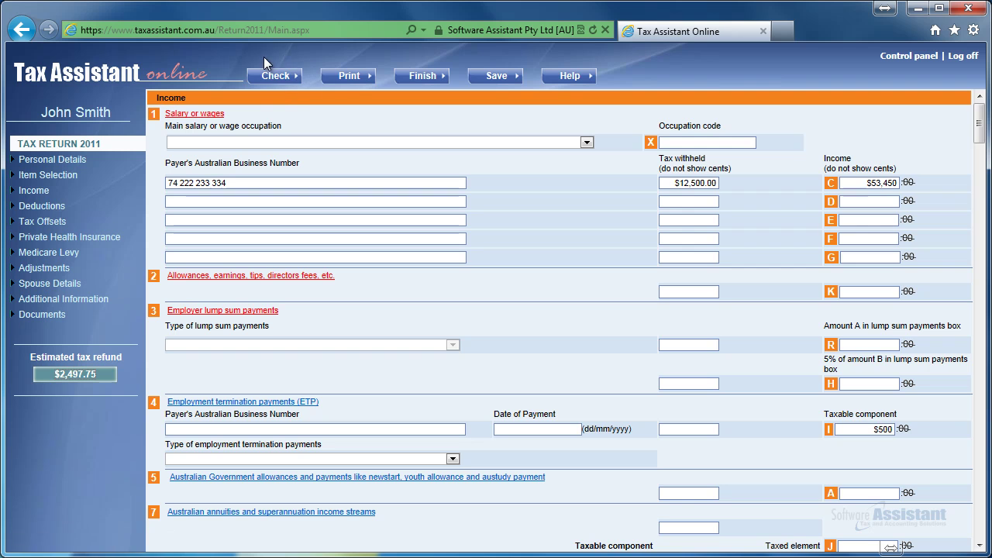
Run the validation check and review the V45A missing-occupation error and three warnings
left_click(276, 76)
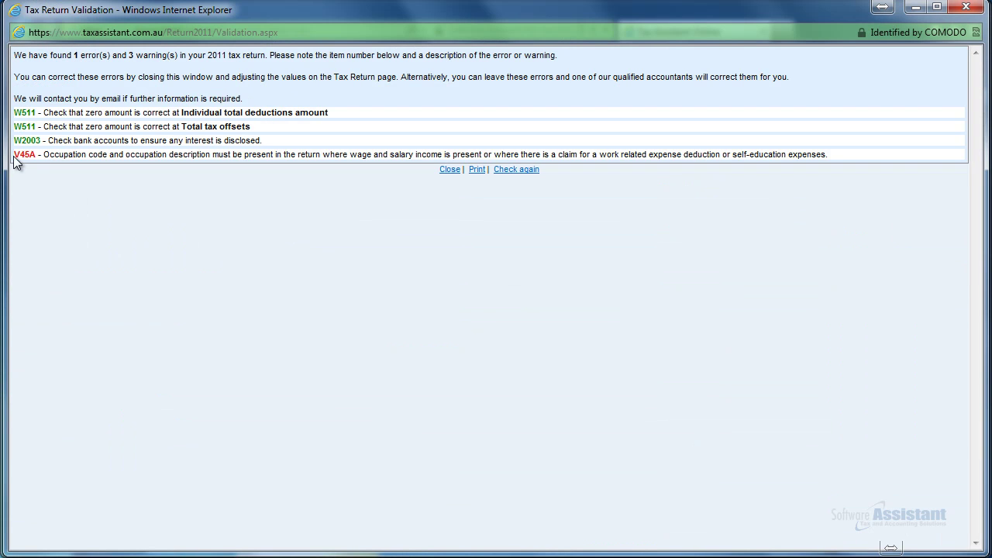
left_click_drag(14, 154, 823, 157)
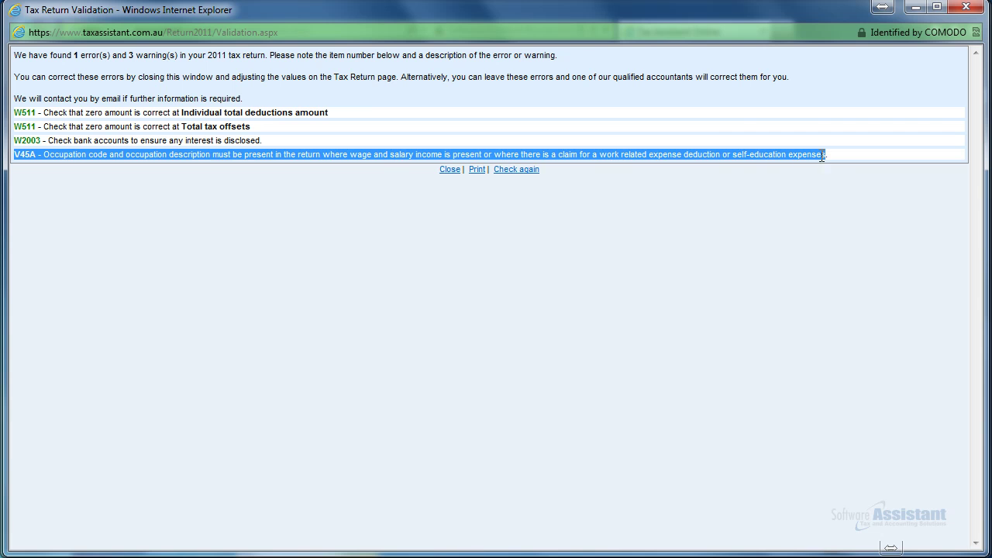
left_click(113, 167)
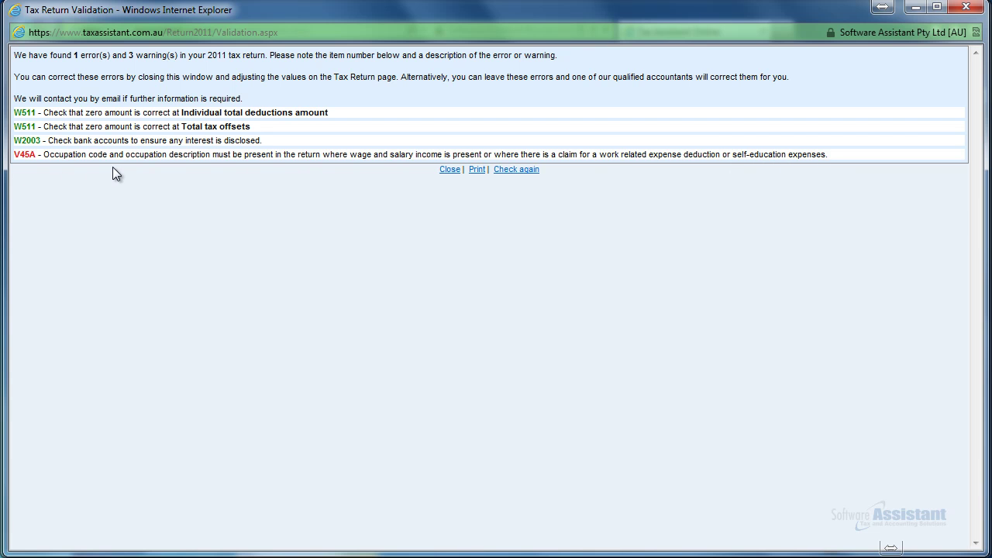
Set the main occupation to Accountant (221111), save, and re-validate the return successfully
left_click(966, 8)
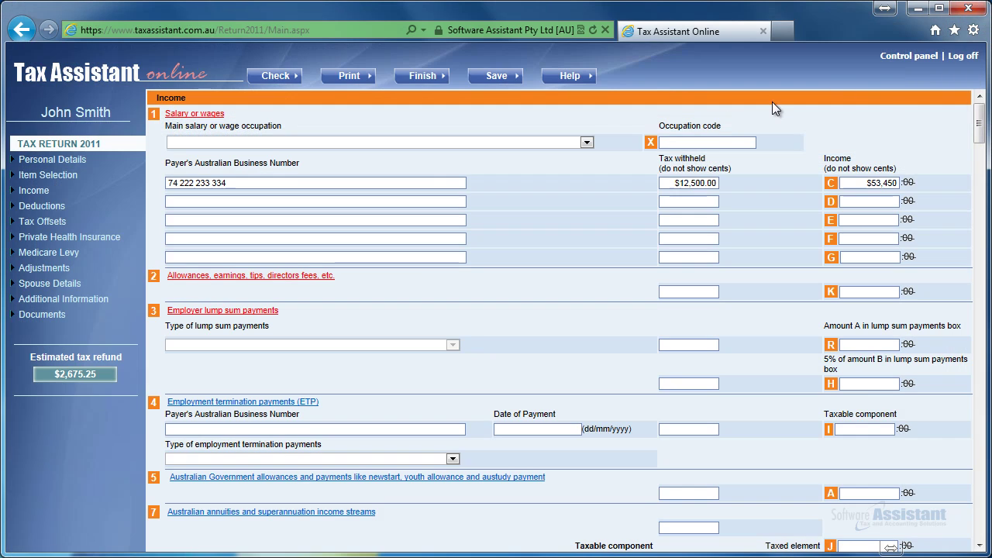
left_click(587, 142)
left_click(415, 201)
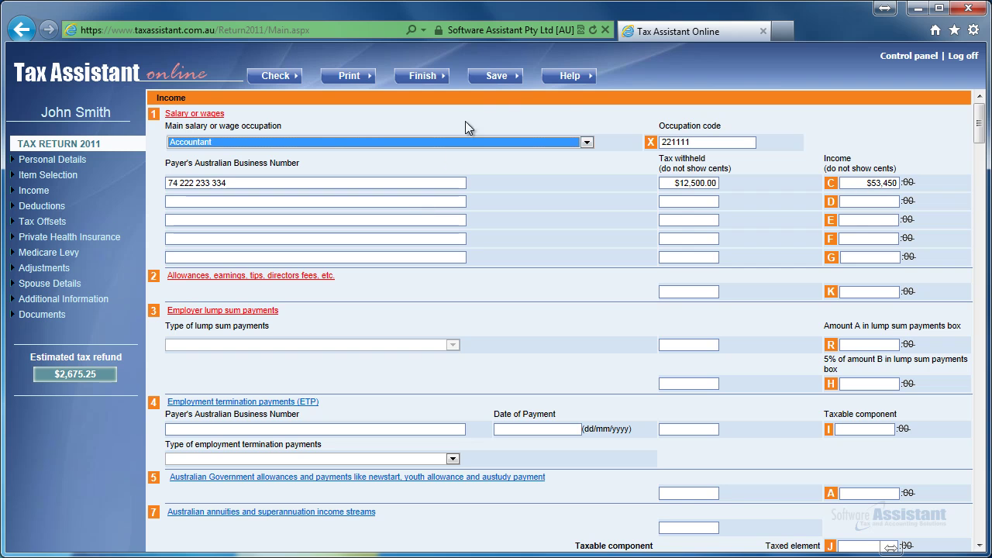
left_click(497, 80)
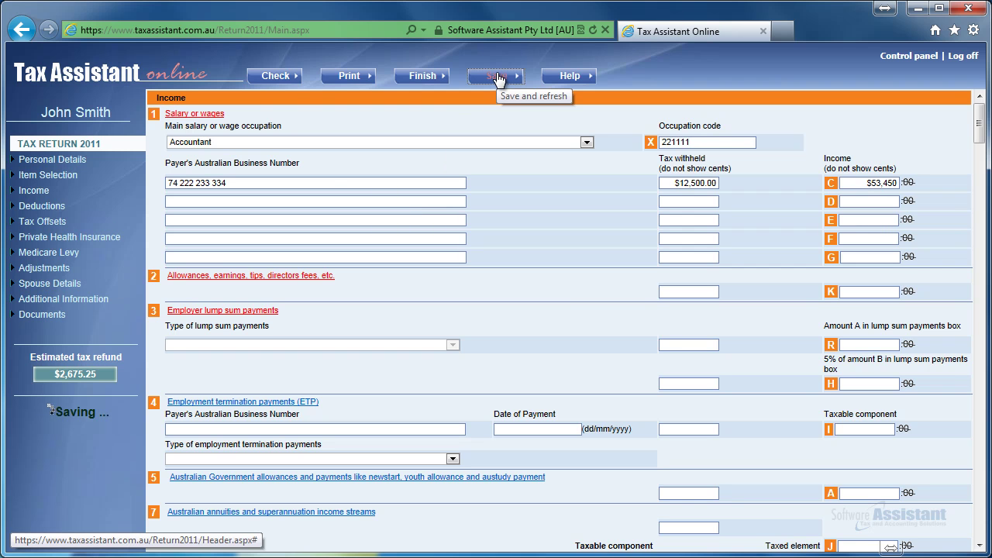
left_click(286, 79)
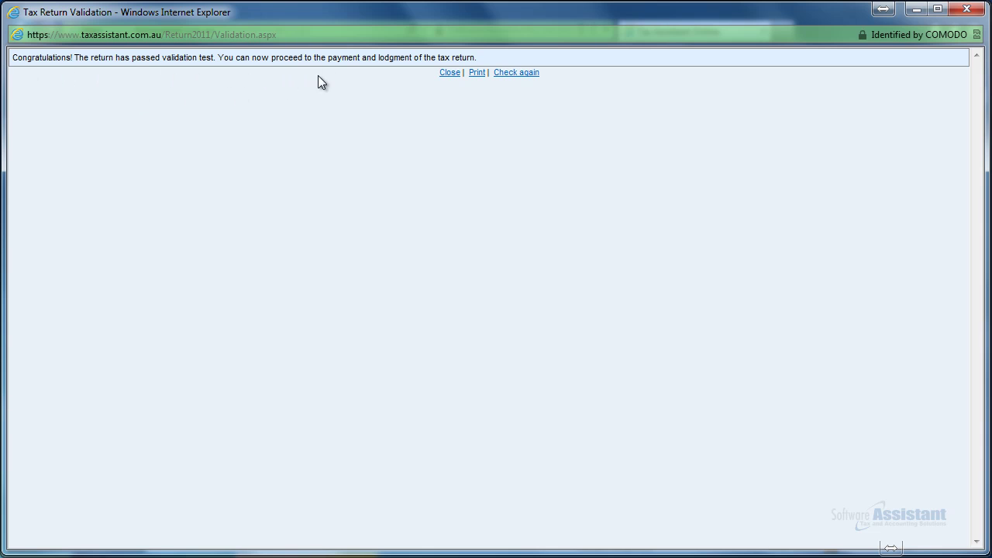
left_click(440, 73)
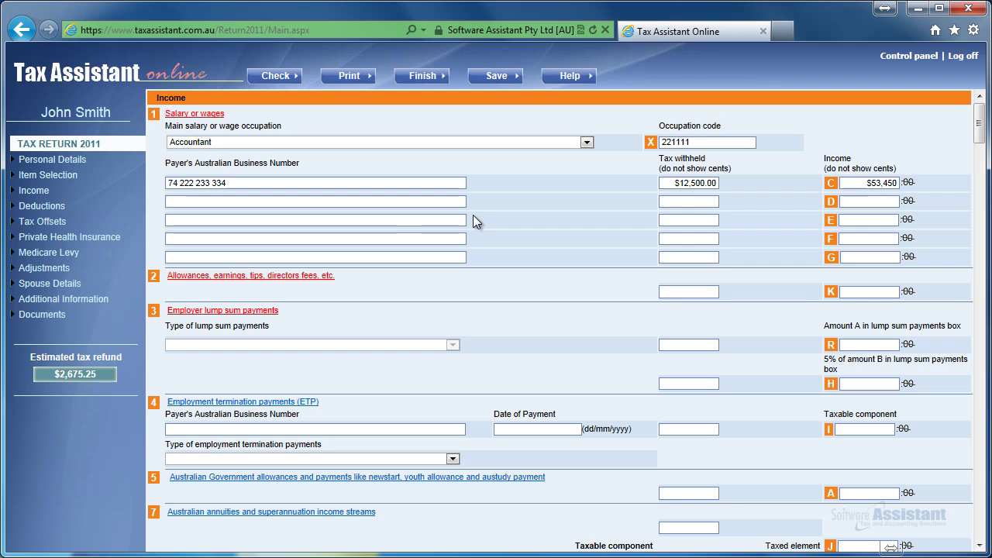
In the return's Documents section, attach the PAYG Summary.png image to a new upload
left_click(34, 320)
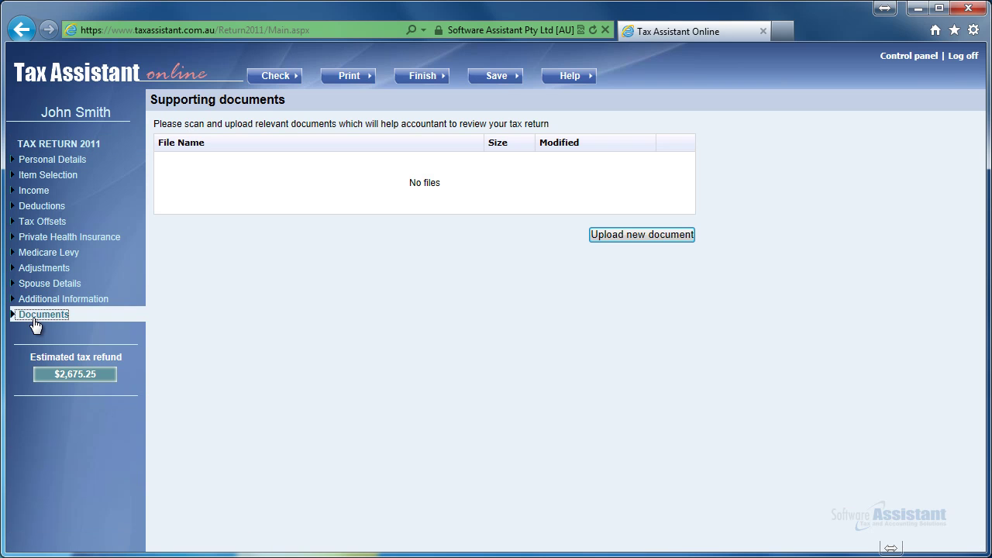
left_click(603, 235)
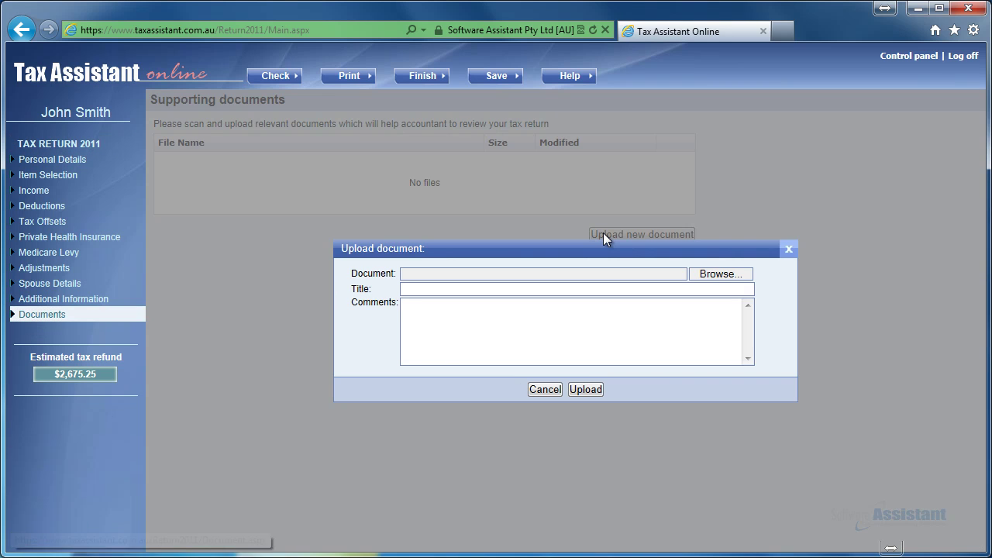
left_click(704, 275)
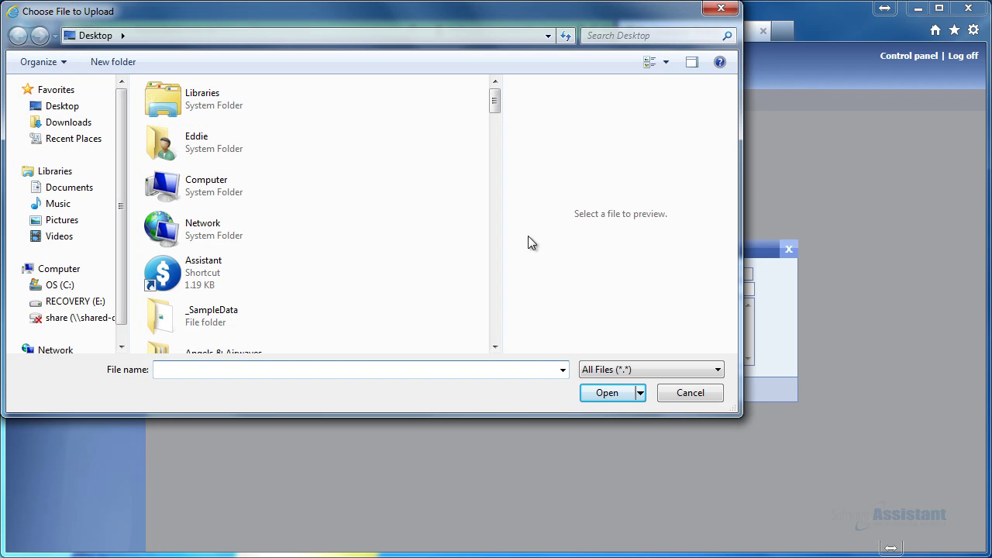
left_click(405, 215)
key("p")
double_click(240, 92)
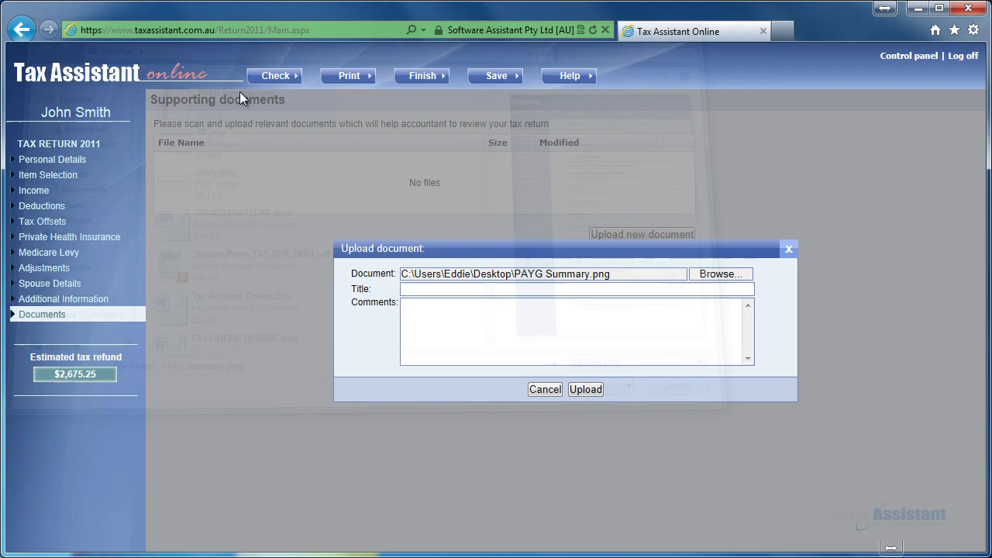
Title the document PAYG with comment 'PAYG Summary', upload it, and proceed to finalising
left_click(449, 290)
type("P")
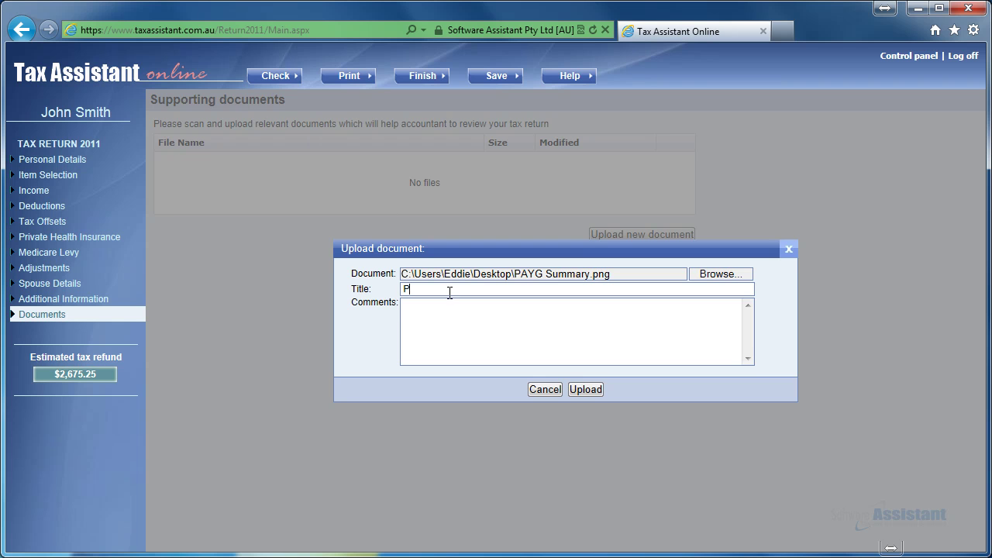
type("AYGAYG Summaruy")
key("BackSpace")
key("BackSpace")
type("y")
left_click(589, 393)
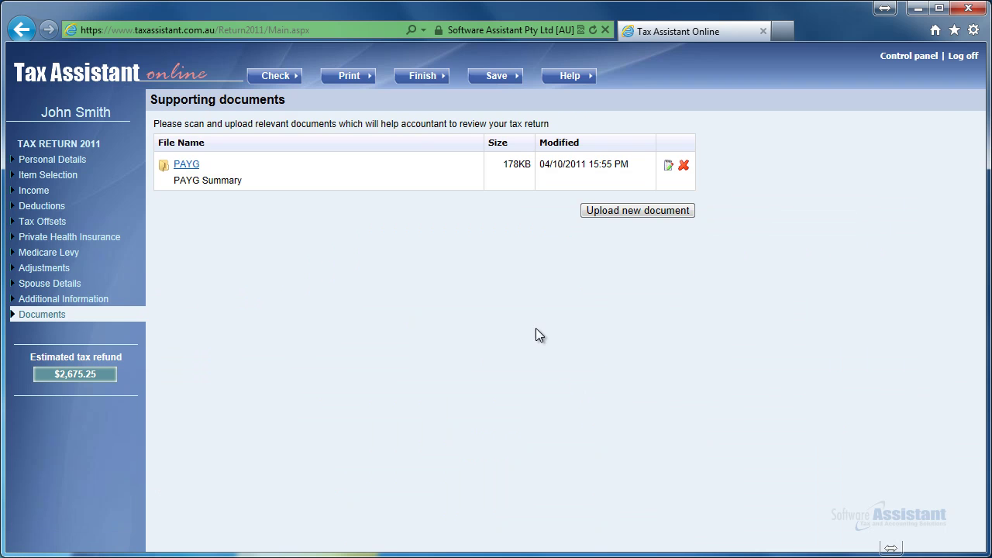
left_click(429, 77)
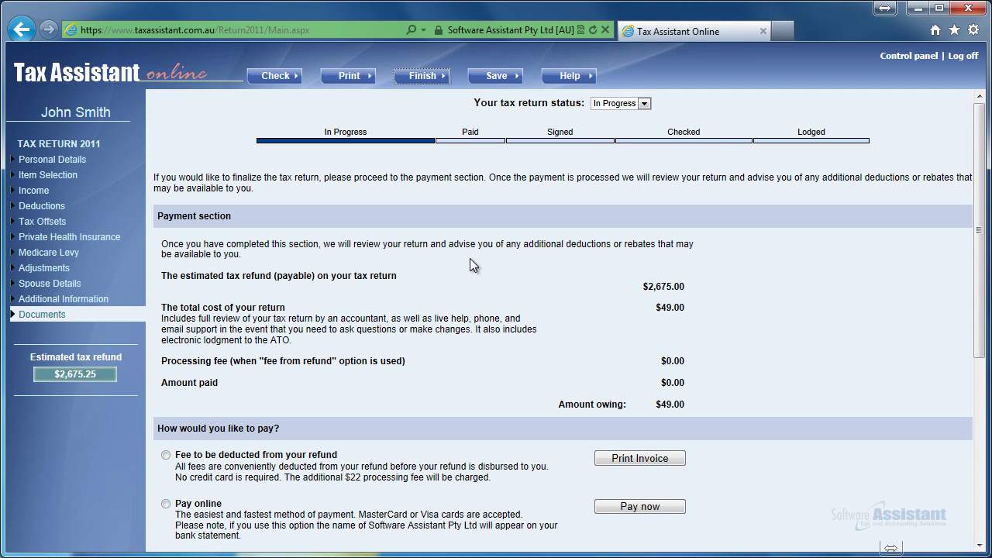
Try having the fee deducted from the refund and note its $22 processing fee
scroll(471, 264, "down", 3)
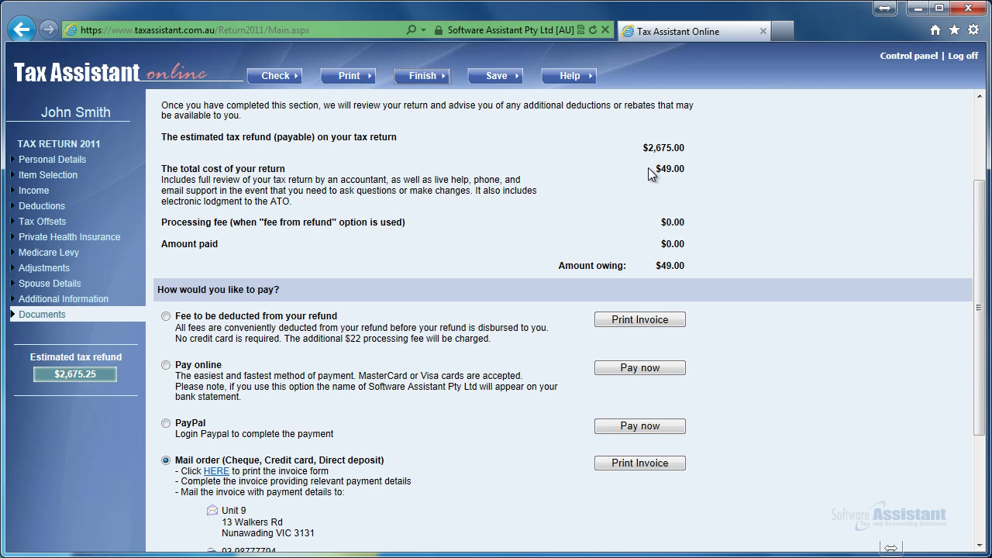
scroll(635, 183, "down", 2)
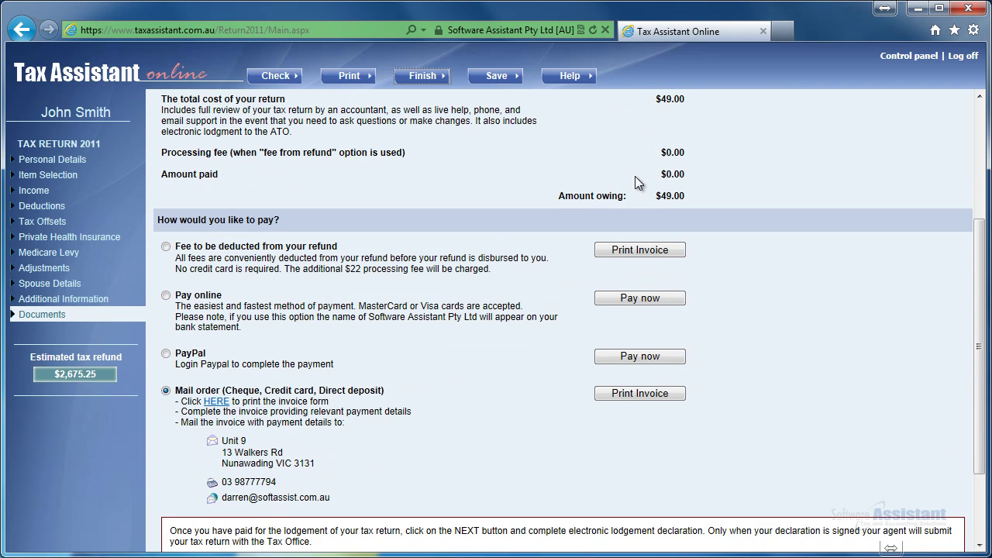
left_click(166, 246)
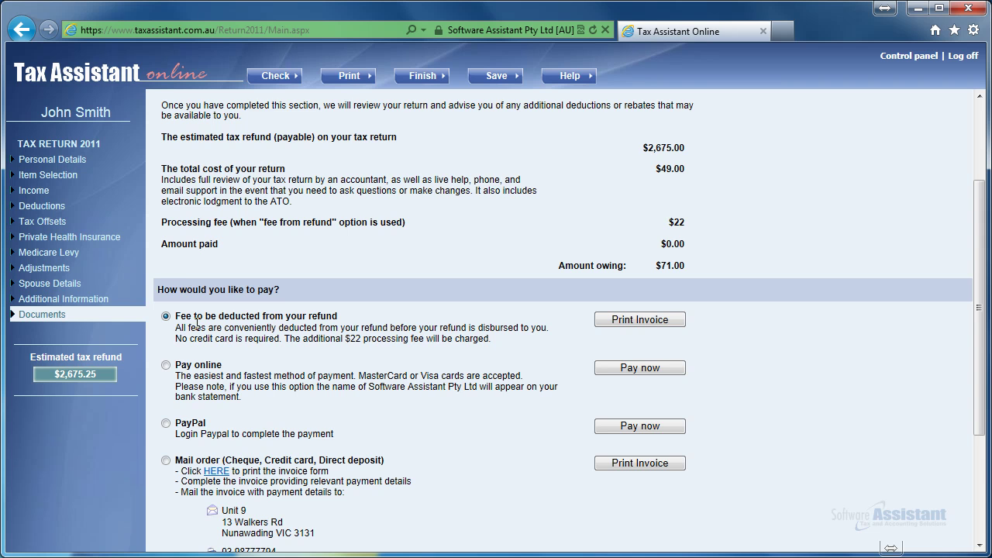
scroll(196, 324, "down", 5)
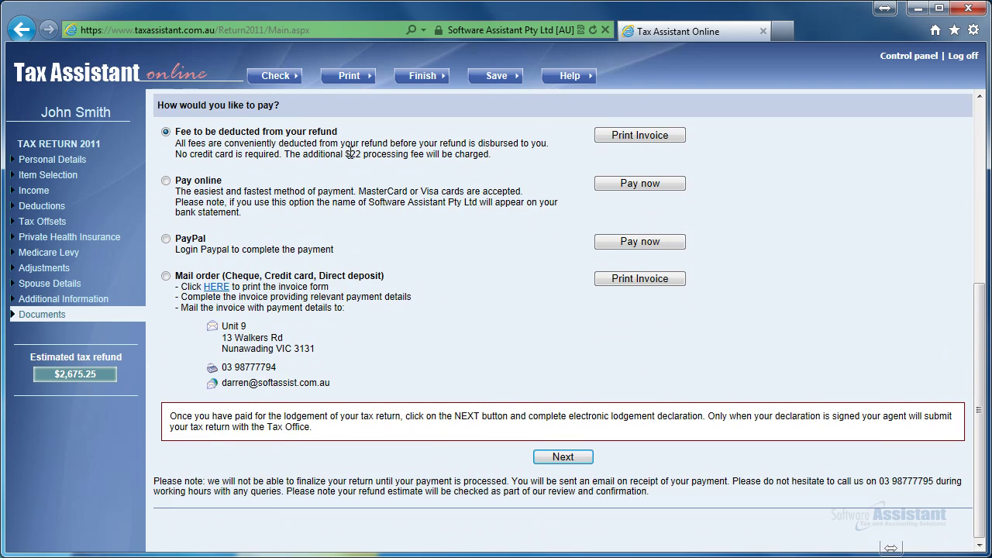
double_click(350, 152)
left_click(369, 153)
scroll(182, 197, "down", 3)
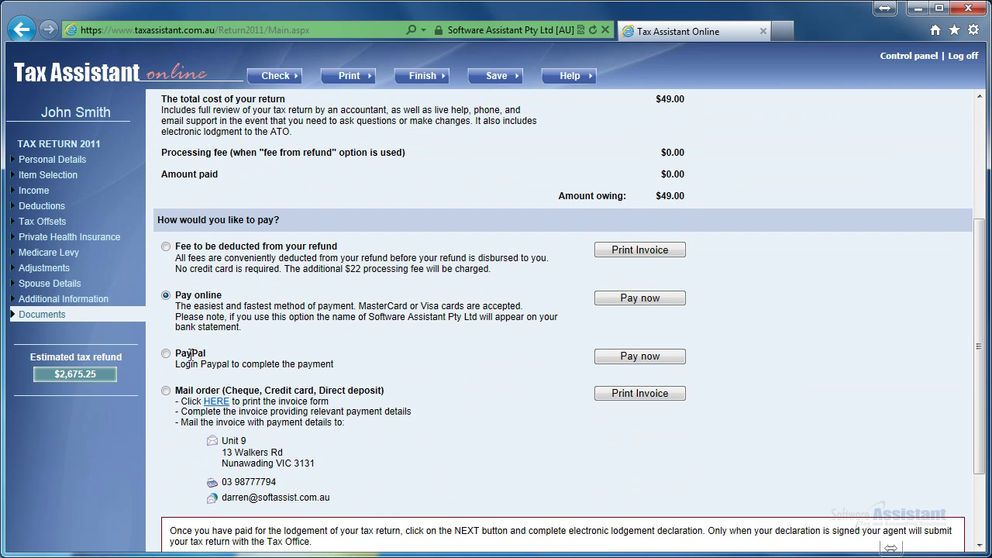
Try PayPal, then settle on Mail order (Cheque, Credit card, Direct deposit) for payment
left_click(166, 354)
scroll(168, 353, "down", 2)
scroll(168, 353, "down", 1)
left_click(166, 391)
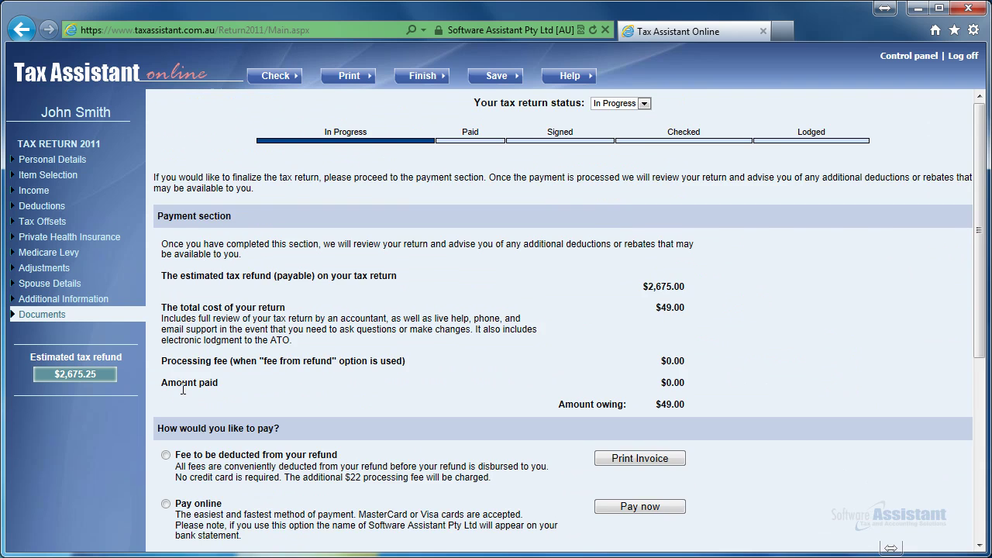
scroll(175, 371, "down", 4)
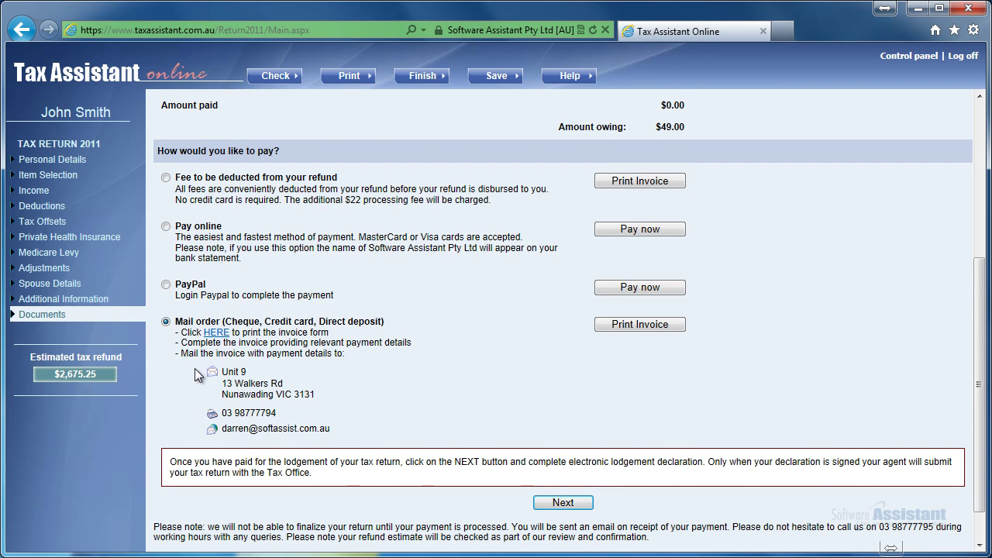
scroll(195, 373, "down", 1)
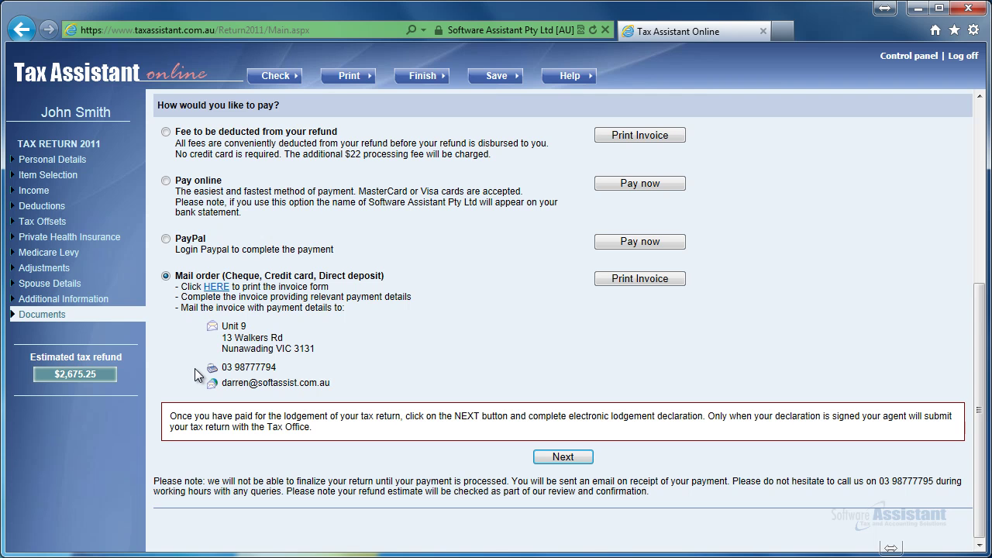
Tick the YES boxes for the electronic lodgement declaration statements
left_click(566, 460)
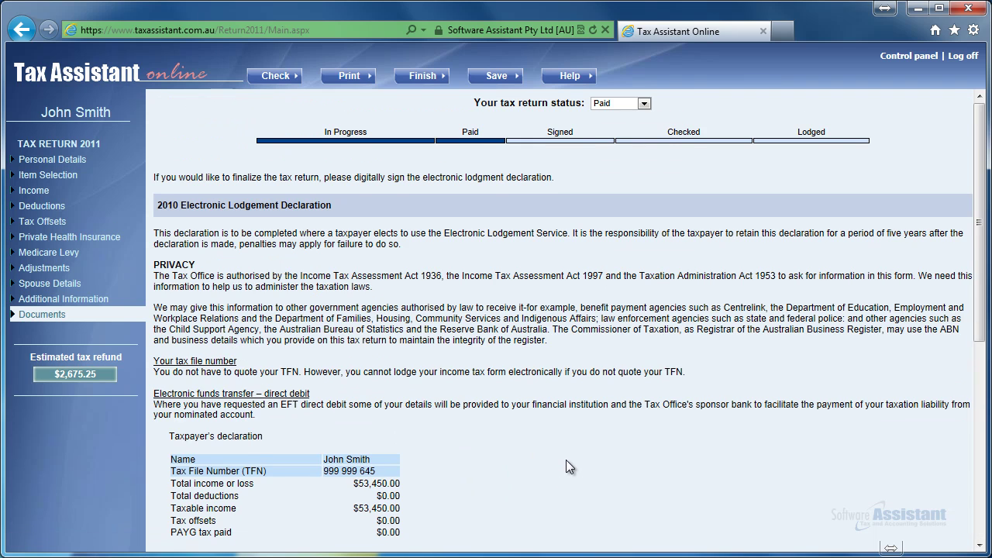
scroll(566, 460, "down", 2)
scroll(566, 460, "down", 8)
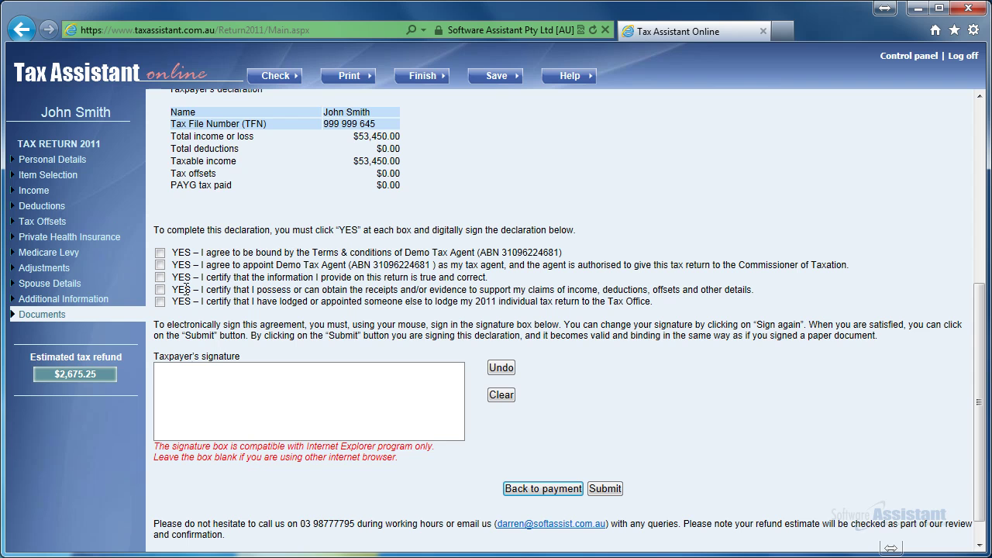
left_click(160, 289)
Draw the taxpayer's handwritten signature in the signature box, with a full stop after the initial
scroll(197, 355, "up", 1)
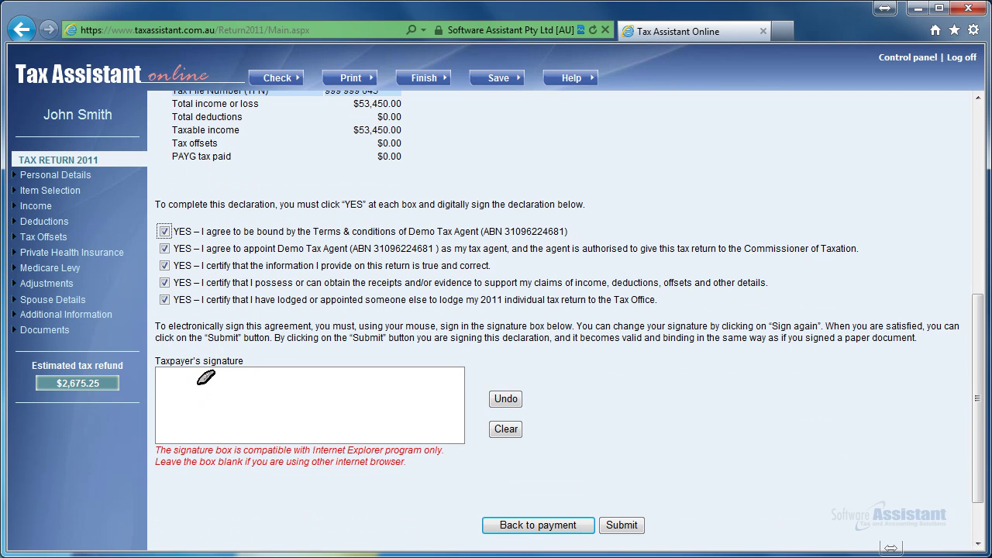
mouse_move(217, 384)
left_mouse_down()
mouse_move(177, 401)
mouse_move(236, 383)
mouse_move(221, 412)
mouse_move(256, 397)
mouse_move(295, 411)
mouse_move(284, 395)
mouse_move(314, 388)
mouse_move(318, 412)
mouse_move(323, 405)
left_mouse_up()
left_click(210, 413)
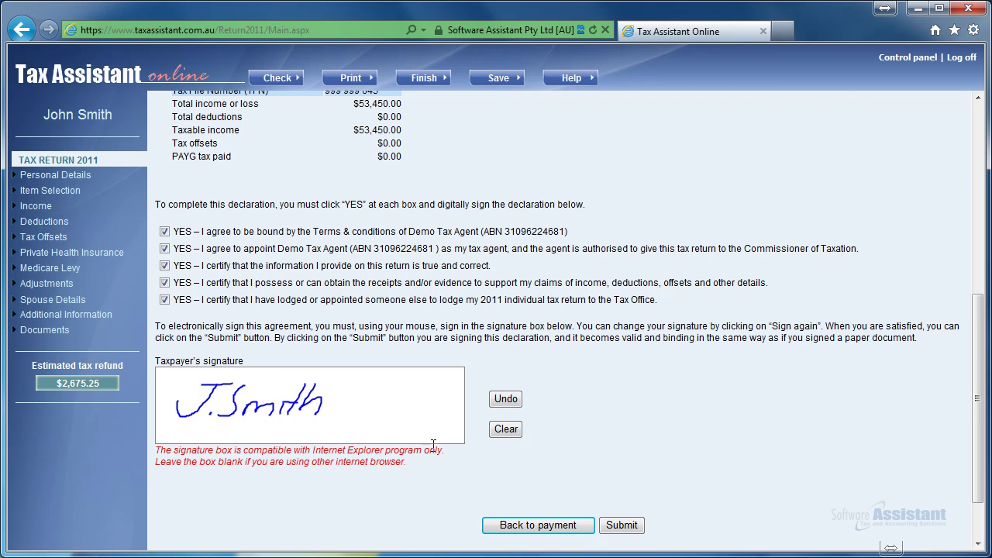
scroll(597, 469, "down", 1)
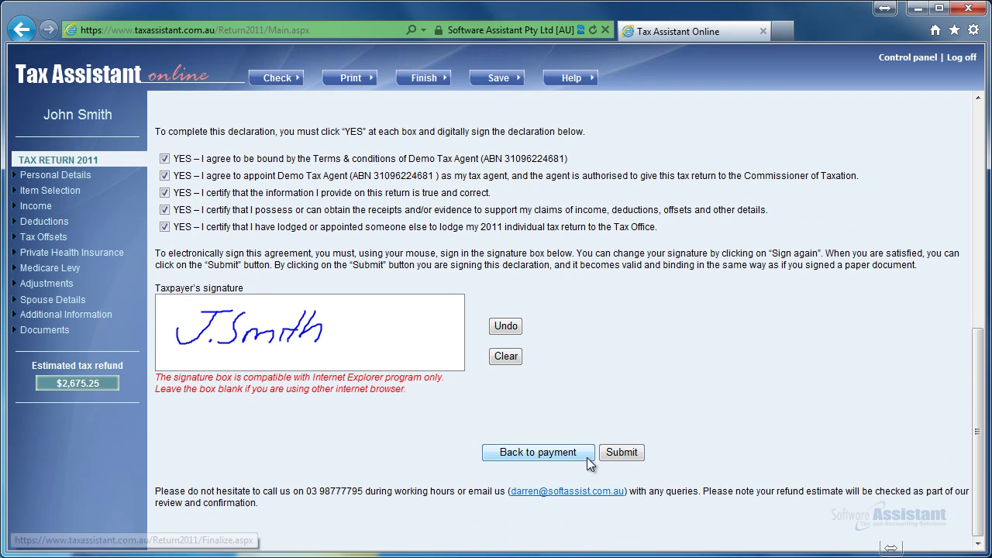
Submit the signed declaration and review the signed tax return PDF from the email
left_click(613, 453)
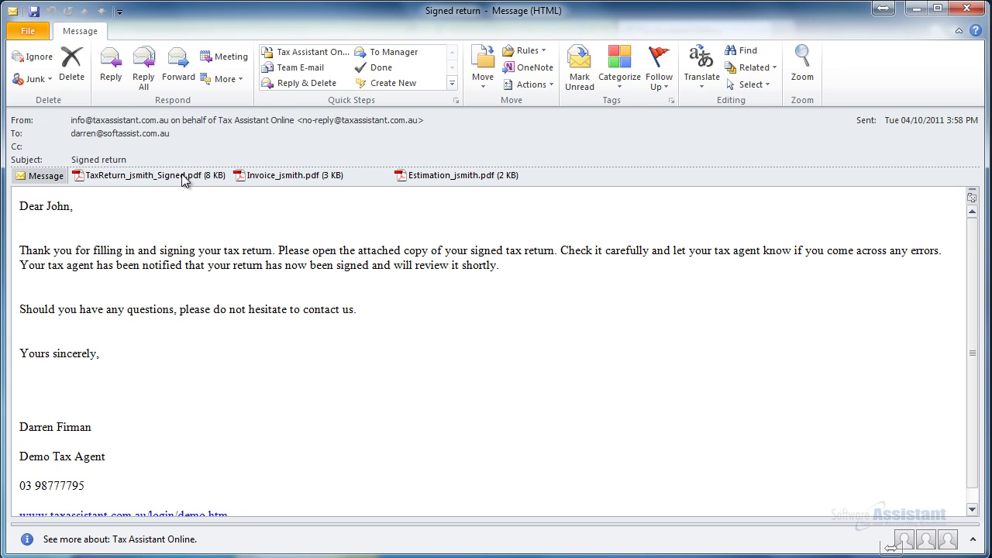
left_click(183, 177)
double_click(183, 177)
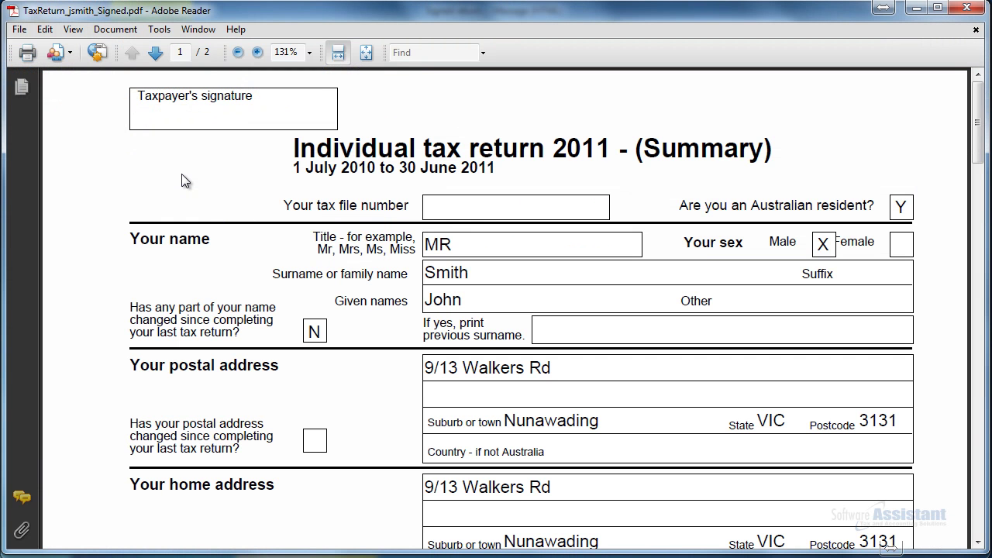
scroll(184, 178, "down", 8)
scroll(183, 180, "up", 6)
left_click(966, 12)
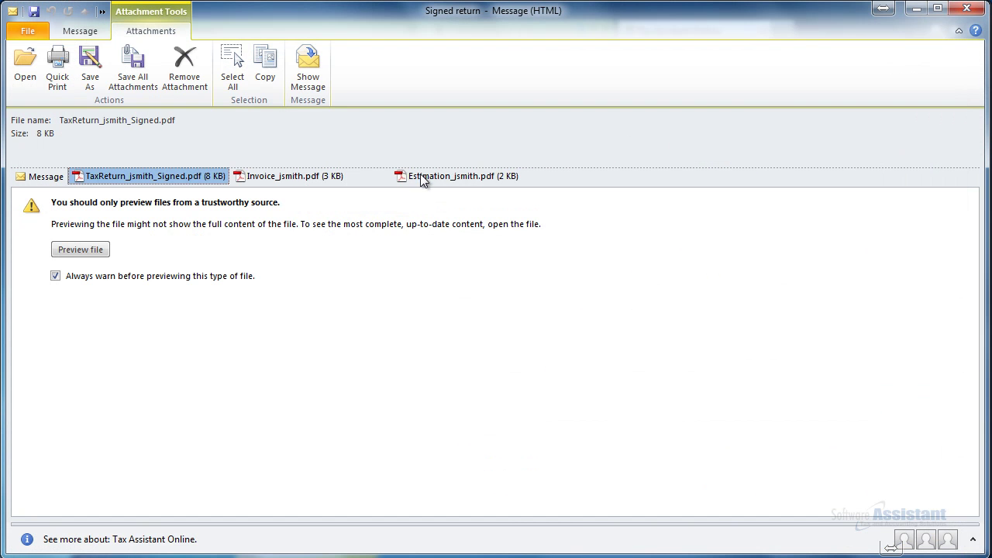
Review the tax estimate PDF attachment
left_click(424, 177)
double_click(424, 178)
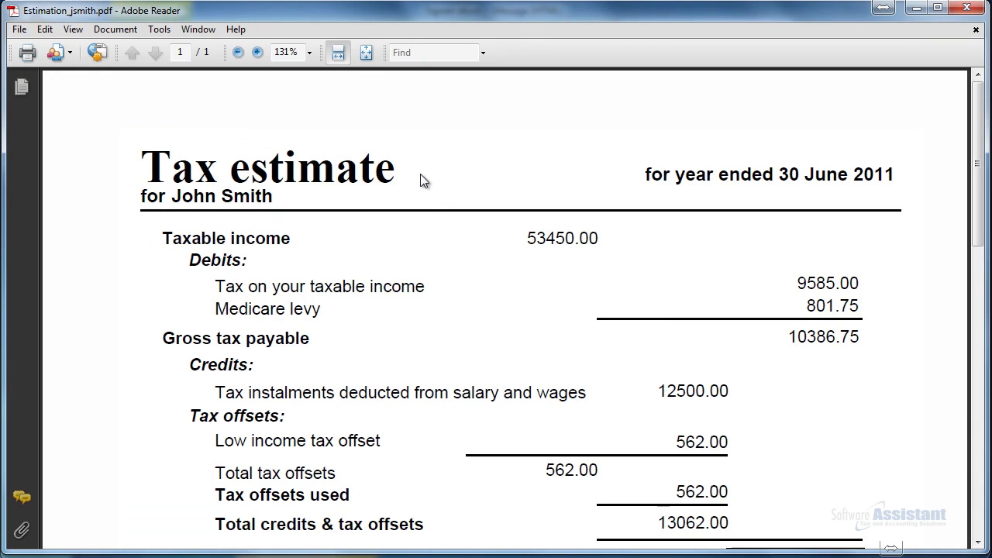
scroll(420, 174, "down", 5)
scroll(420, 174, "up", 5)
left_click(966, 7)
Review the invoice PDF attachment, then close the Signed return email
double_click(342, 177)
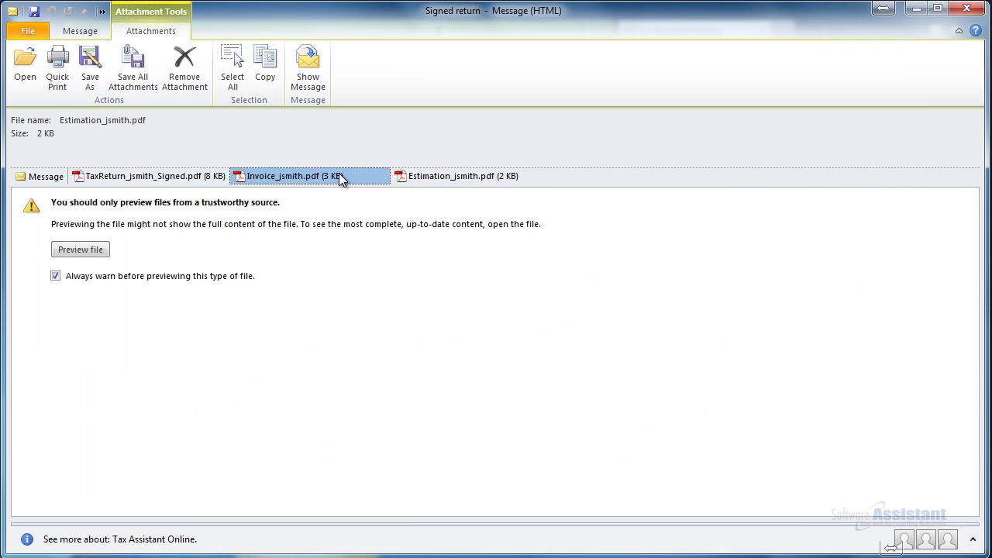
scroll(339, 175, "down", 3)
scroll(339, 172, "up", 3)
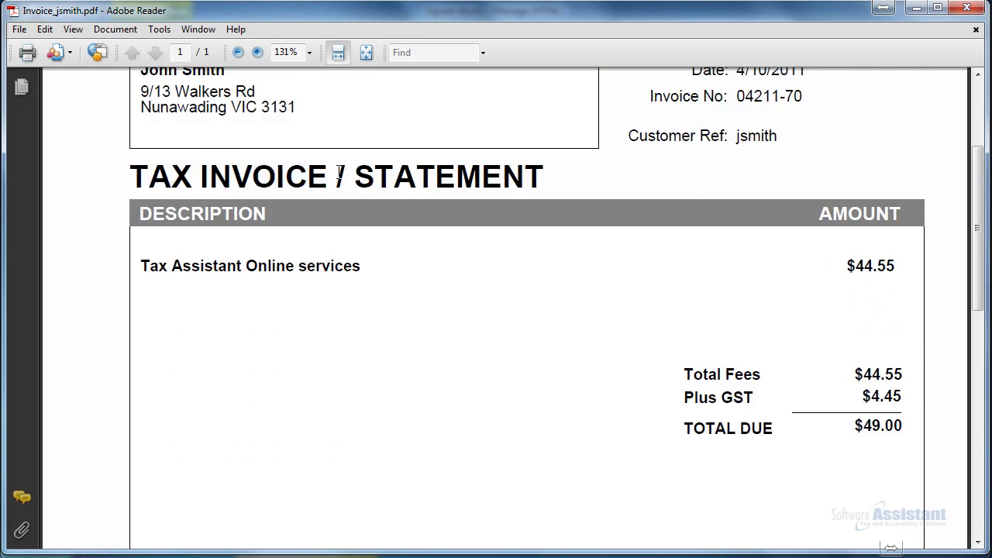
left_click(966, 8)
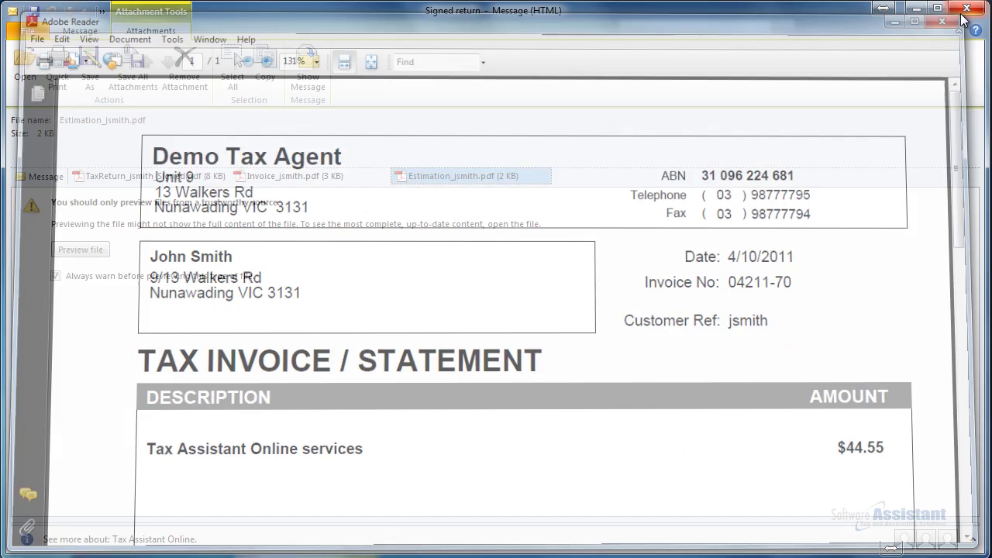
left_click(968, 10)
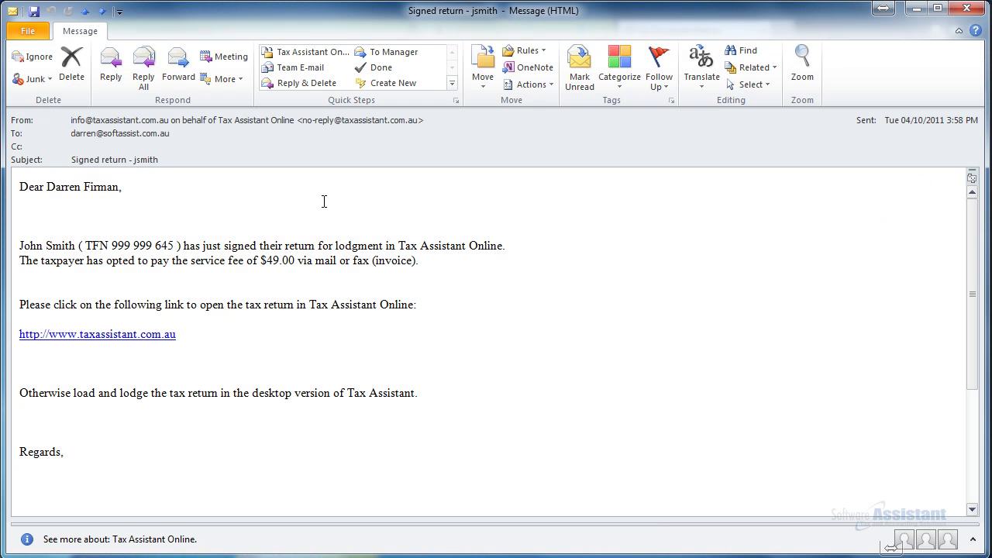
Close the signed-return e-mail and switch to the Tax Assistant desktop client list
left_click(967, 8)
key("alt+Tab")
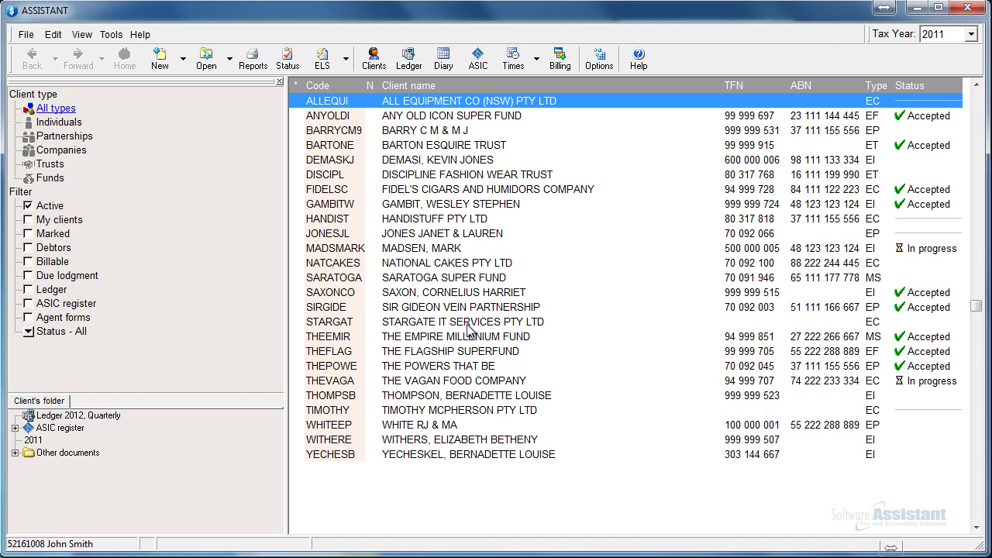
View the online tax returns summary and select the signed 2011 return
left_click(115, 36)
mouse_move(190, 56)
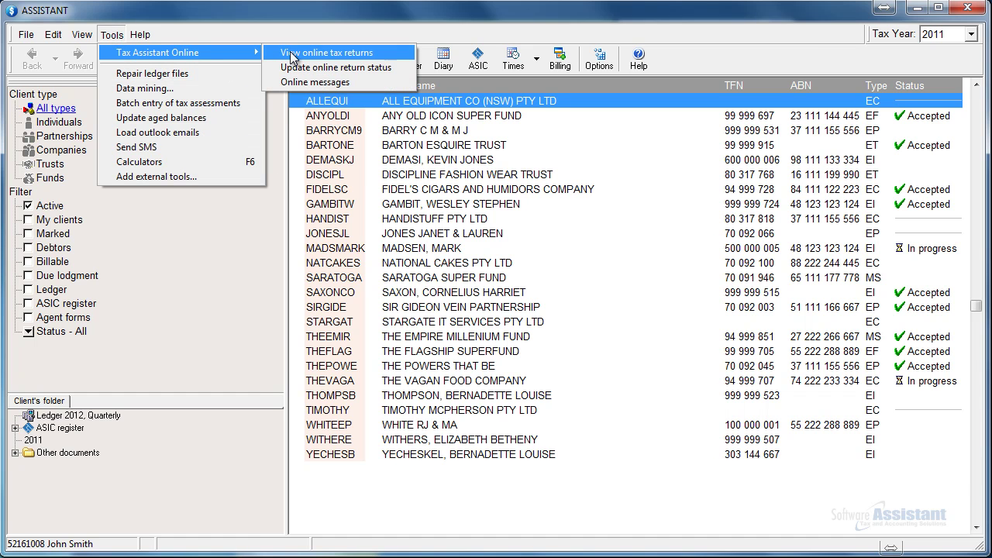
left_click(292, 53)
left_click(249, 220)
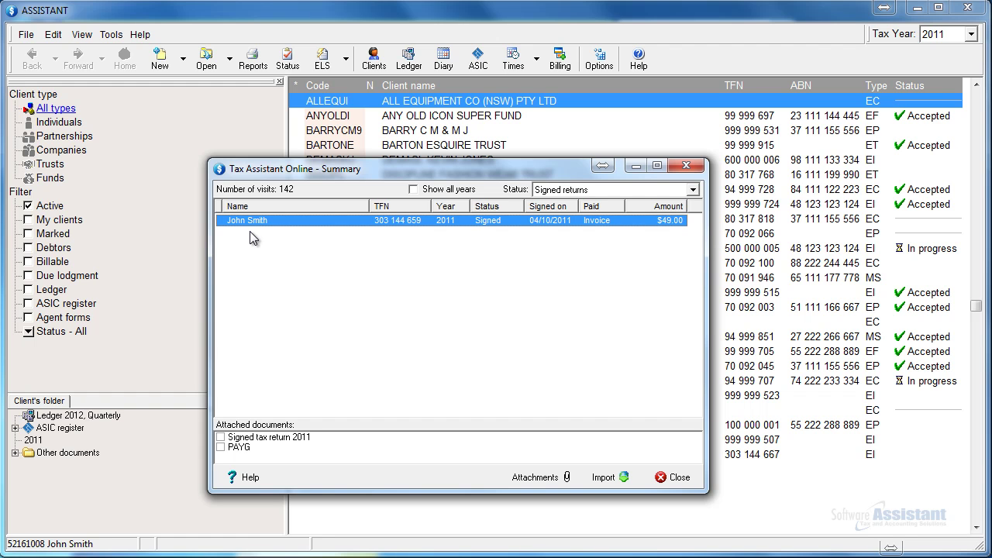
Import the signed 2011 return with Signed tax return 2011 and PAYG attachments, overwriting the in-progress copy, and save
double_click(250, 231)
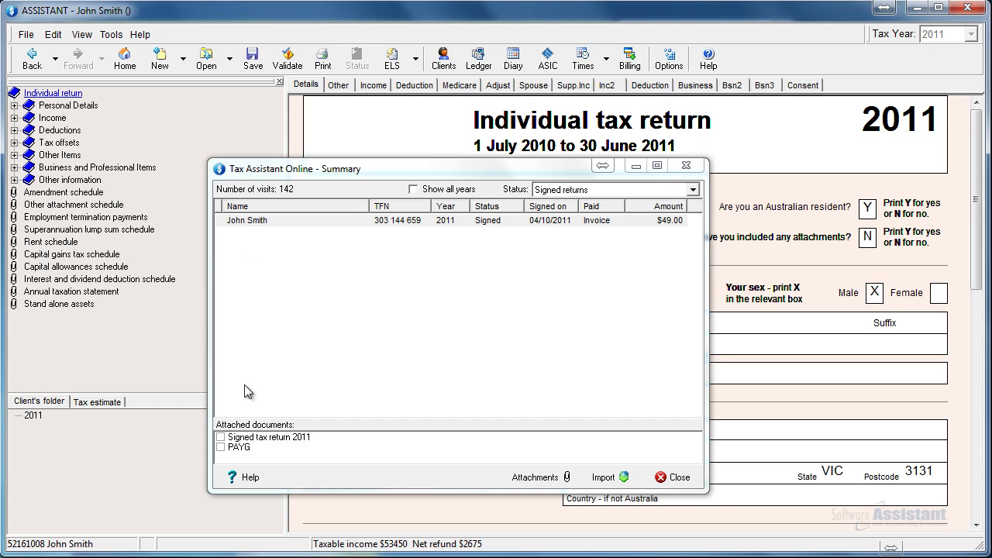
left_click(220, 448)
left_click(221, 437)
left_click(620, 477)
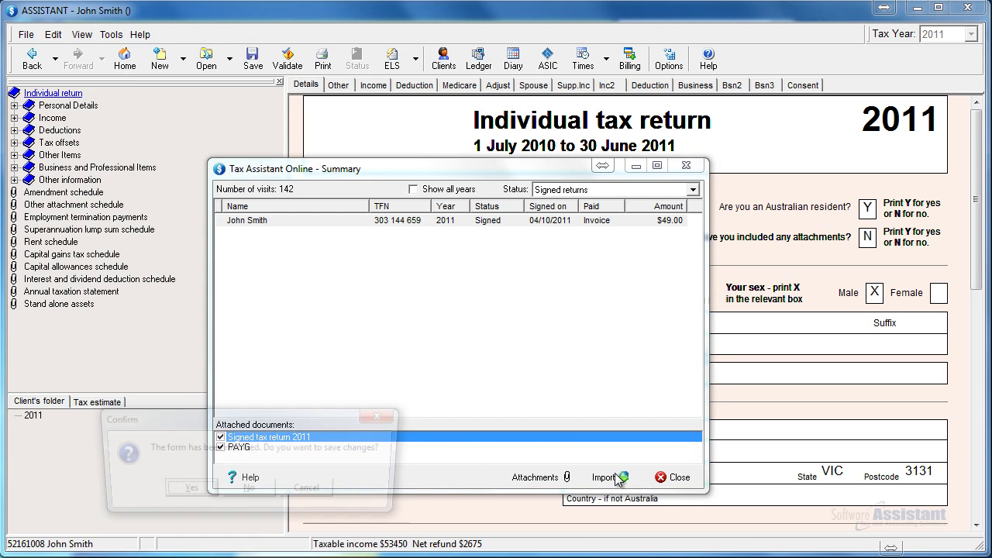
left_click(208, 498)
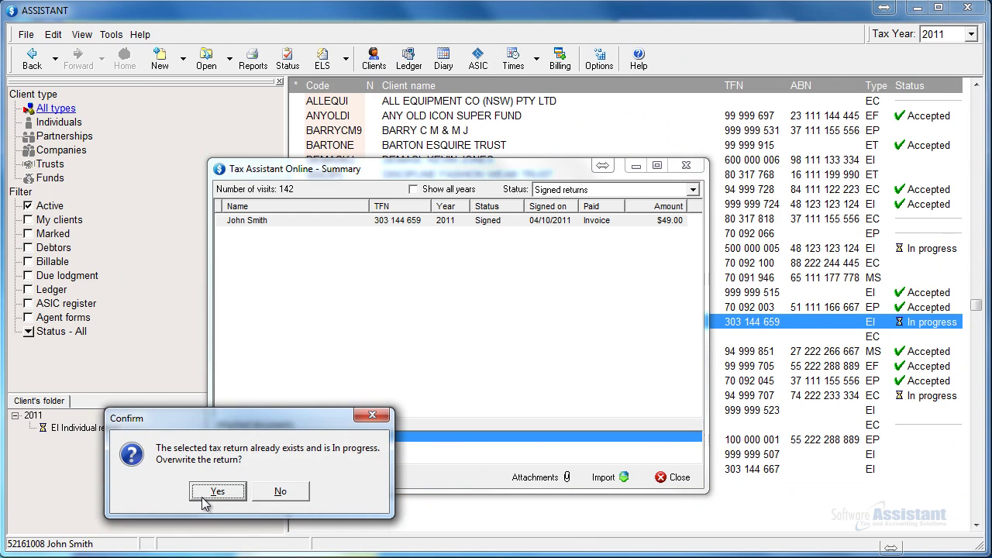
left_click(207, 495)
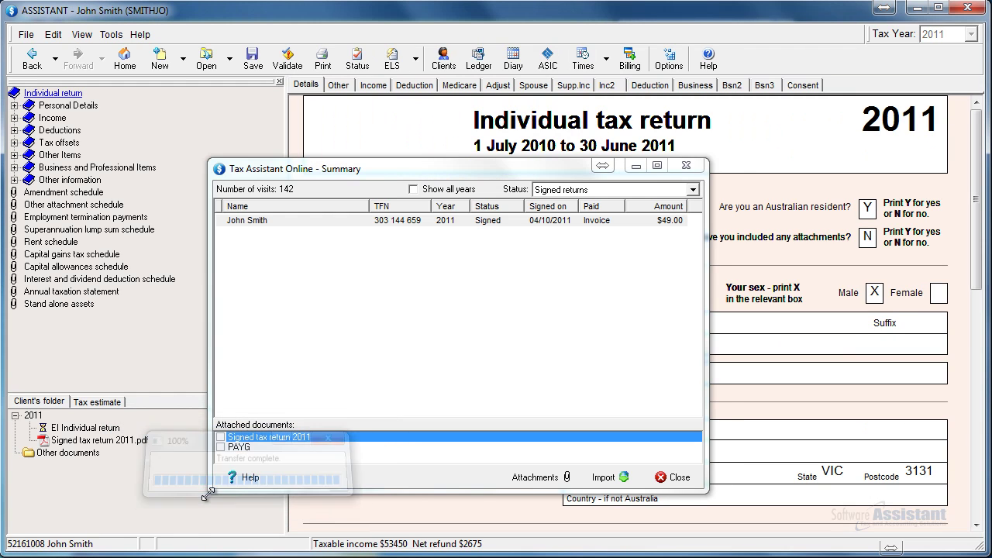
left_click(659, 479)
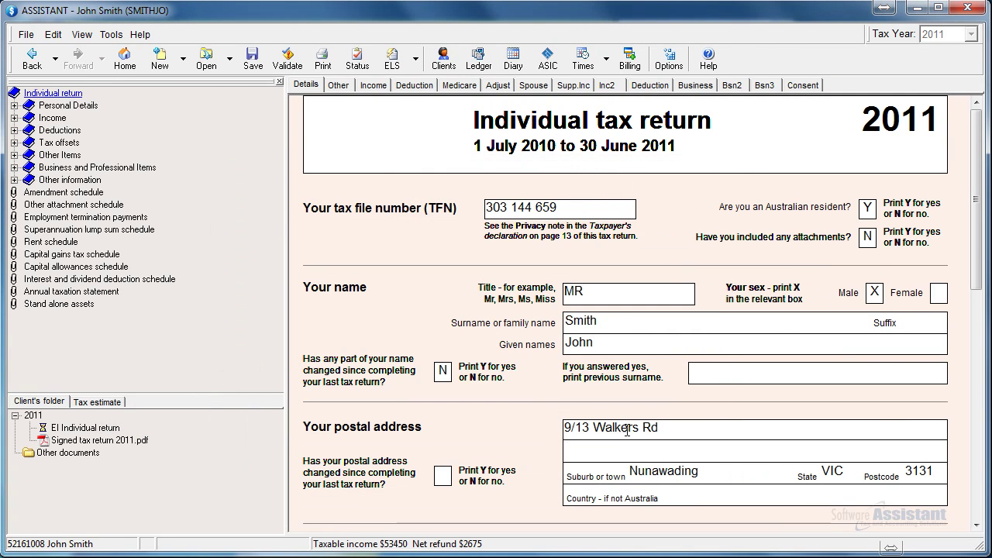
left_click(253, 57)
Validate the 2011 return, acknowledge the pass, and update the online return status
left_click(286, 59)
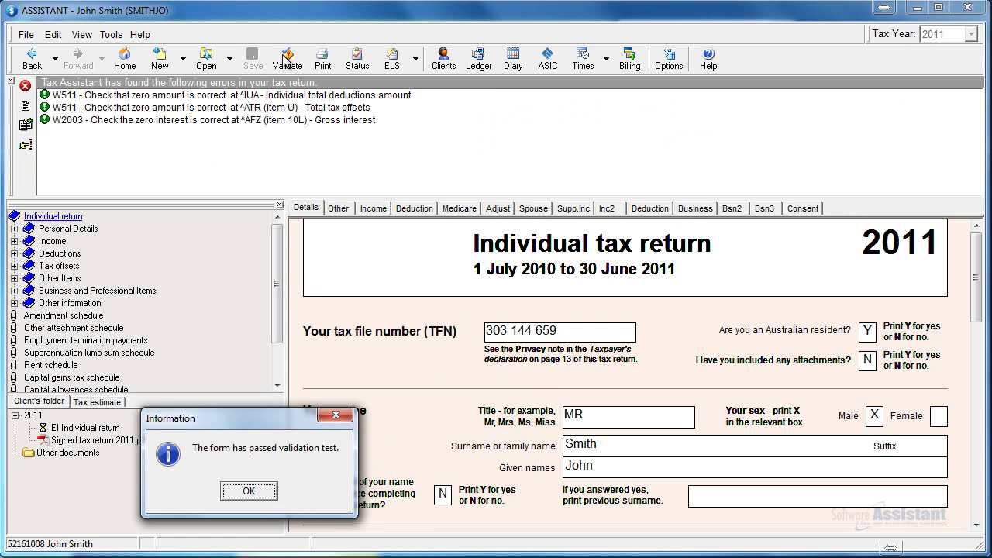
left_click(247, 493)
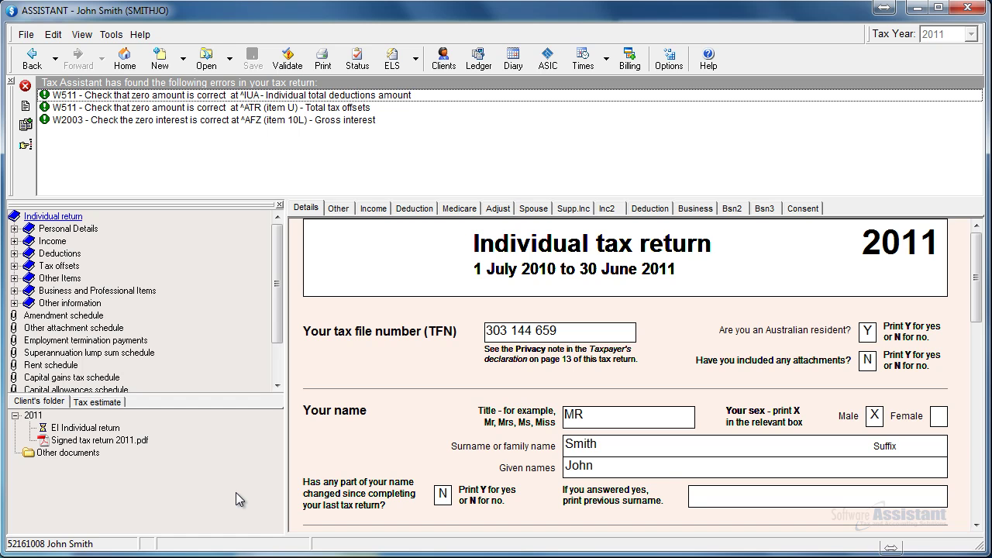
left_click(112, 34)
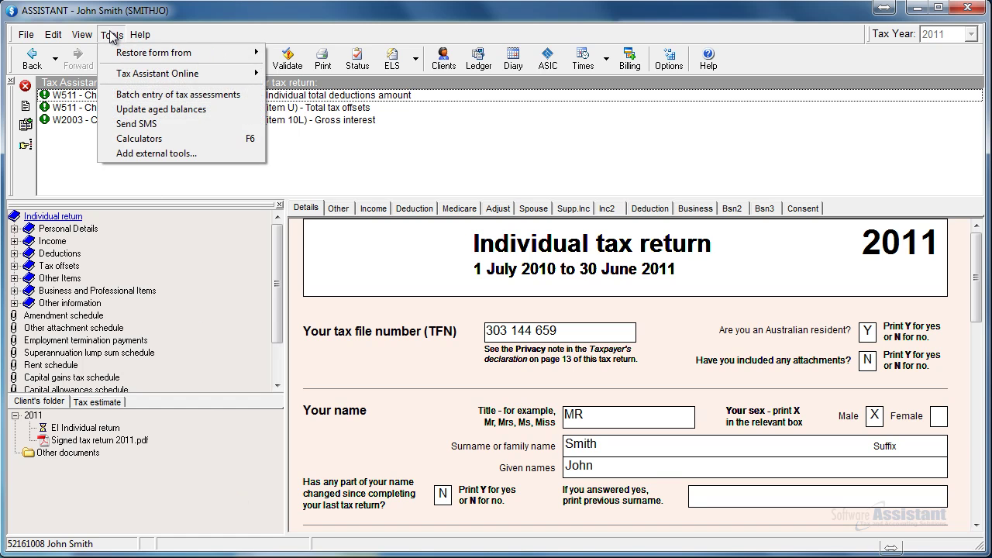
mouse_move(120, 74)
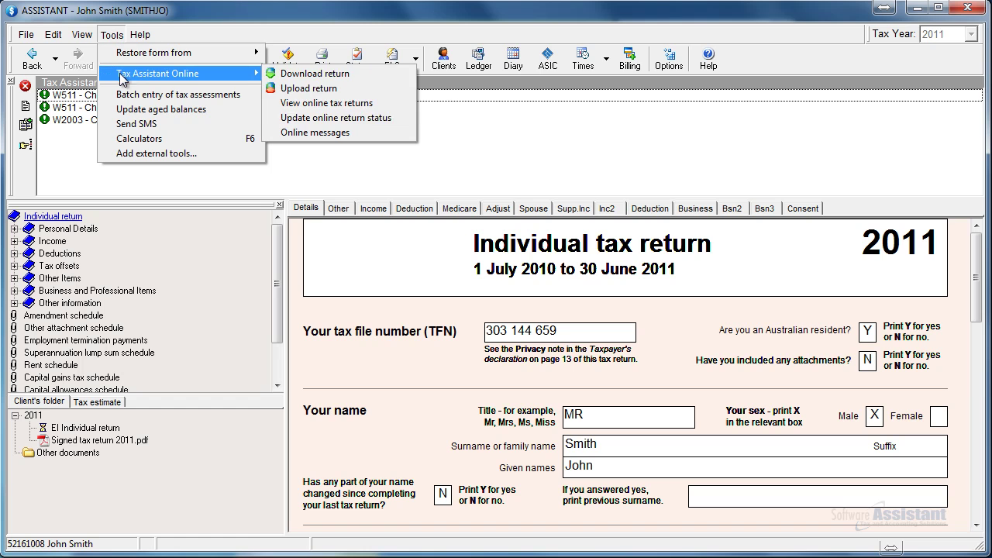
left_click(406, 122)
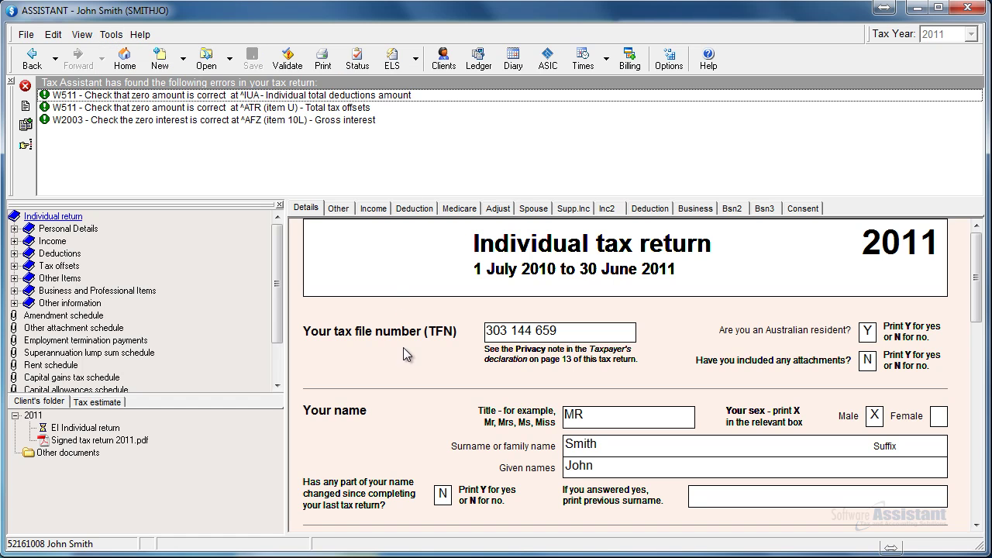
Set the 2011 return's status to Signed
left_click(359, 67)
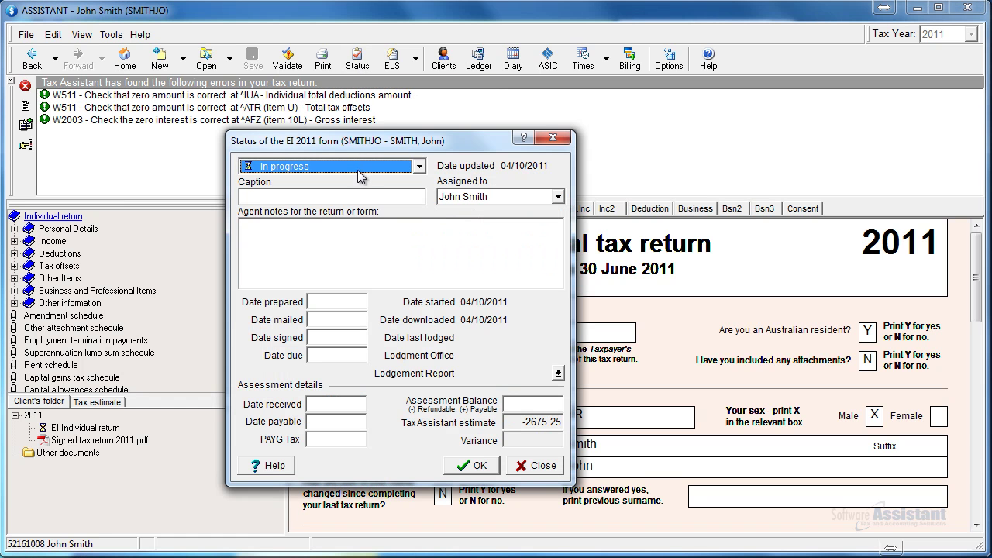
left_click(358, 169)
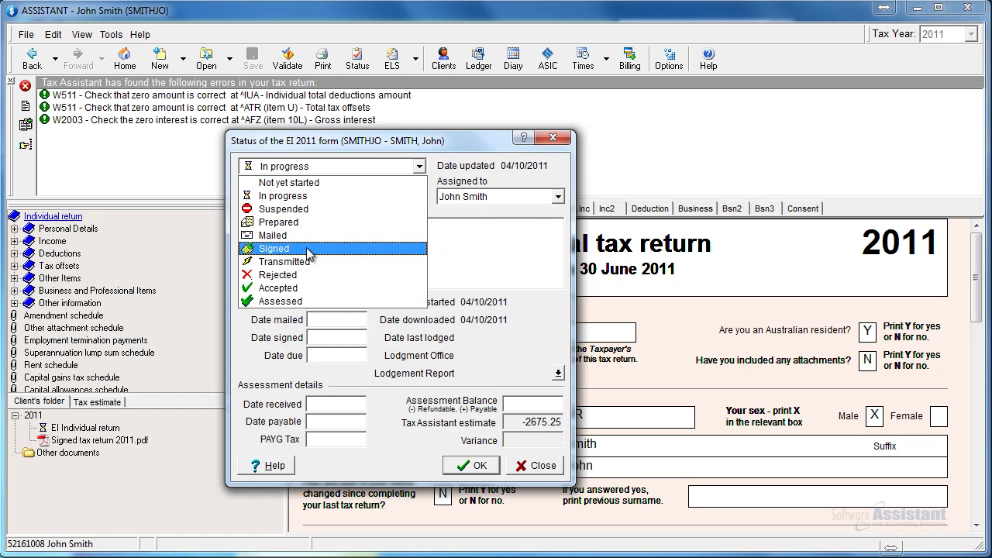
left_click(308, 249)
left_click(459, 466)
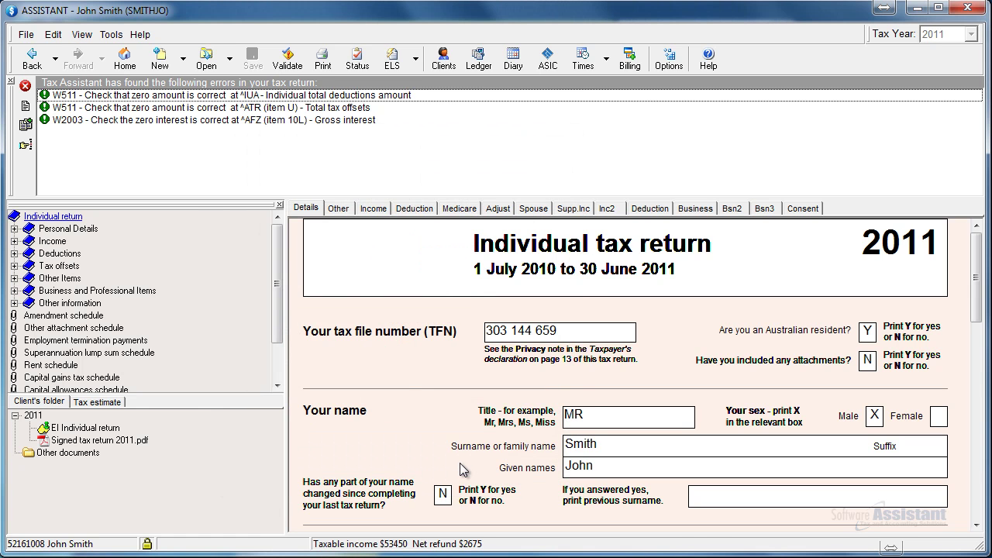
Send the return to the ATO as a test (non-production) ELS lodgment and review the validation report
left_click(393, 72)
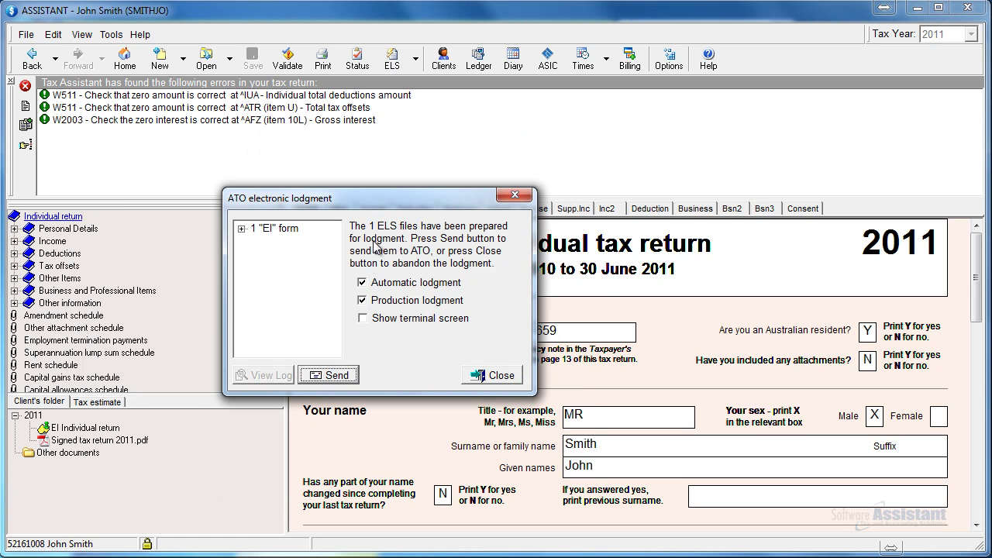
left_click(365, 300)
left_click(348, 376)
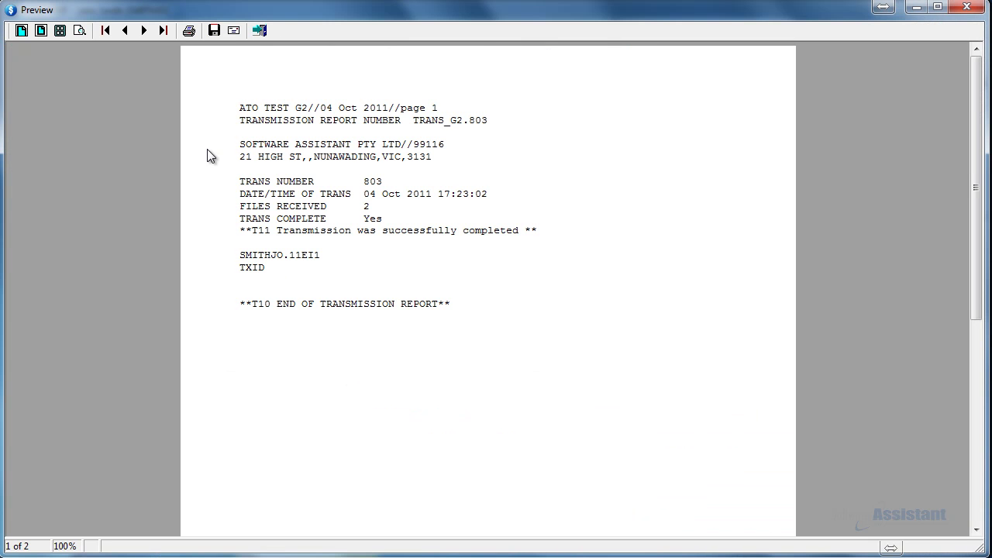
left_click(144, 31)
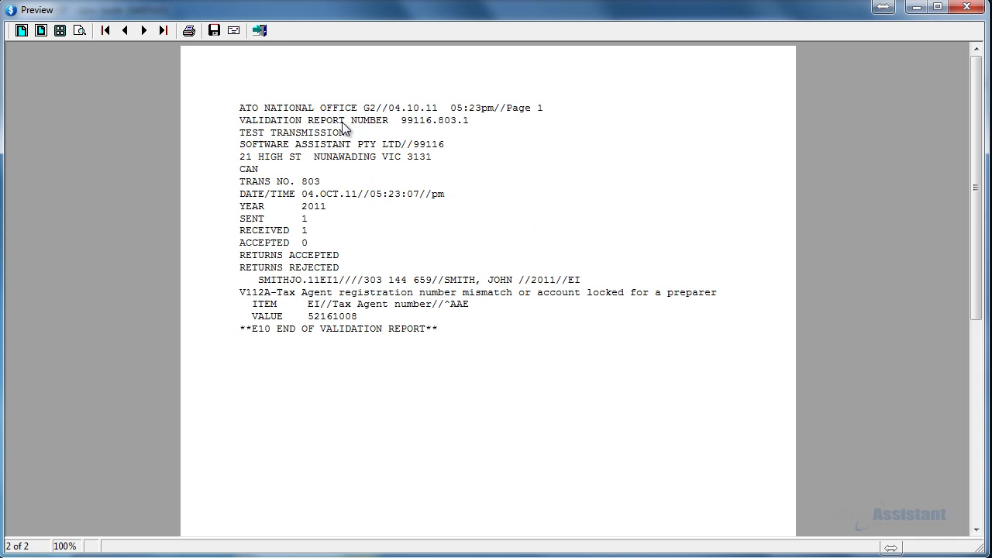
left_click(260, 31)
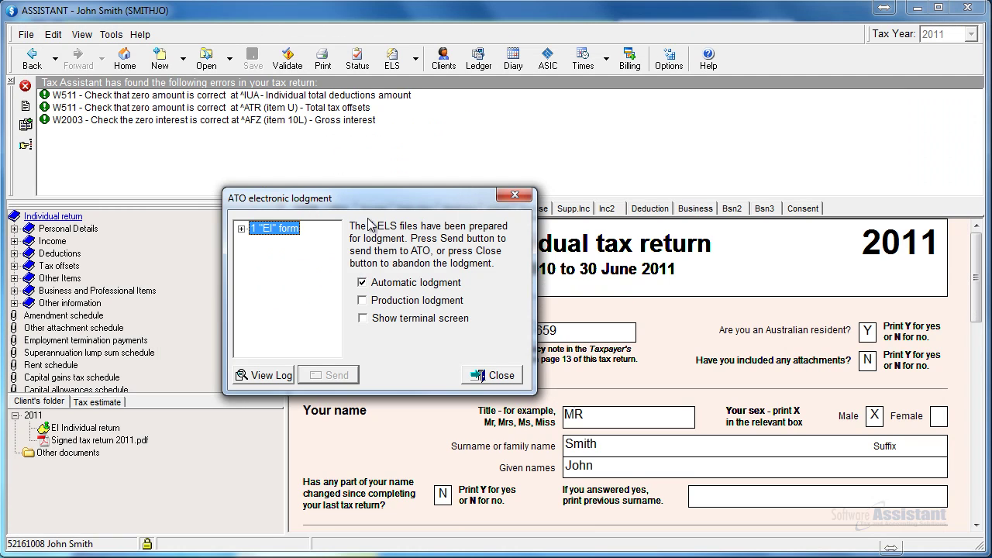
left_click(480, 376)
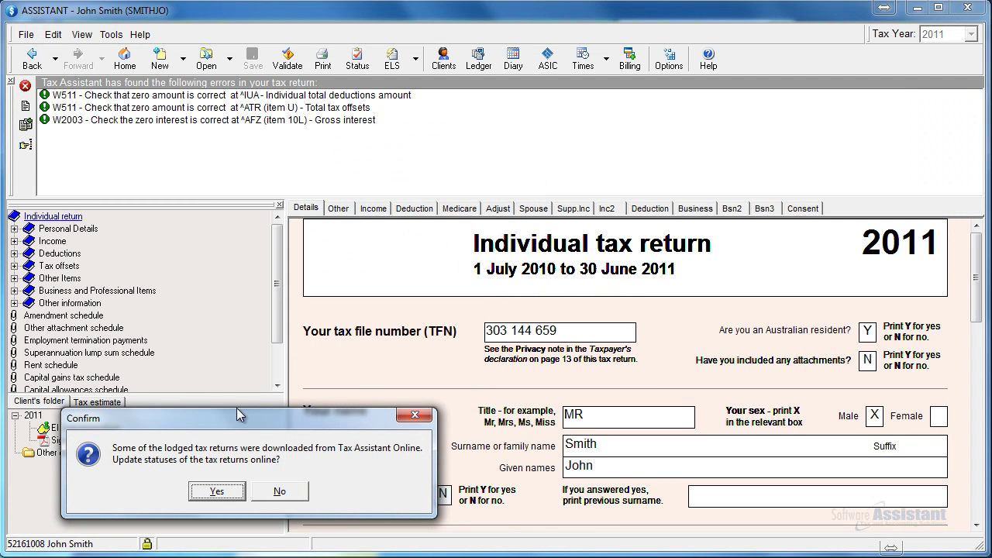
Confirm updating the online statuses of the lodged returns and dismiss the success message
left_click(209, 493)
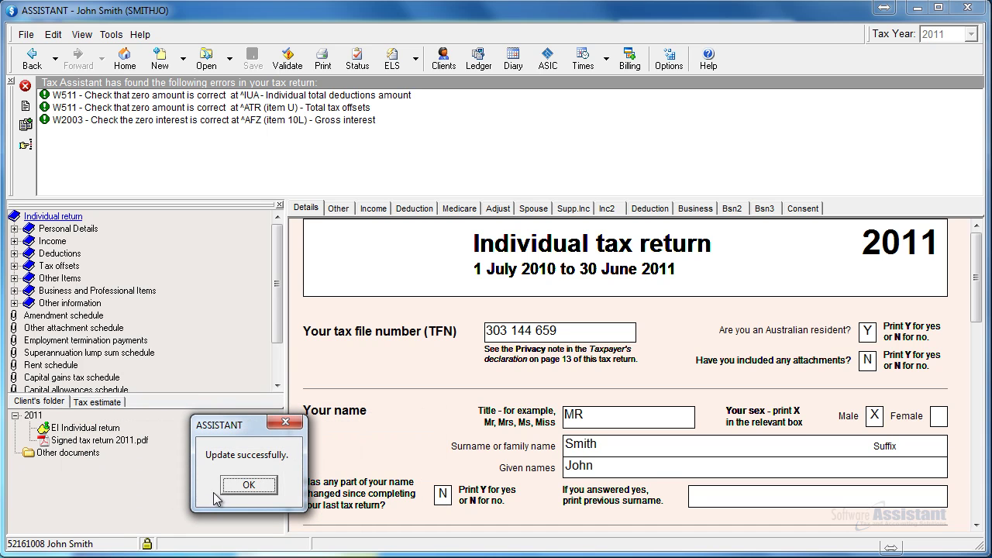
left_click(237, 492)
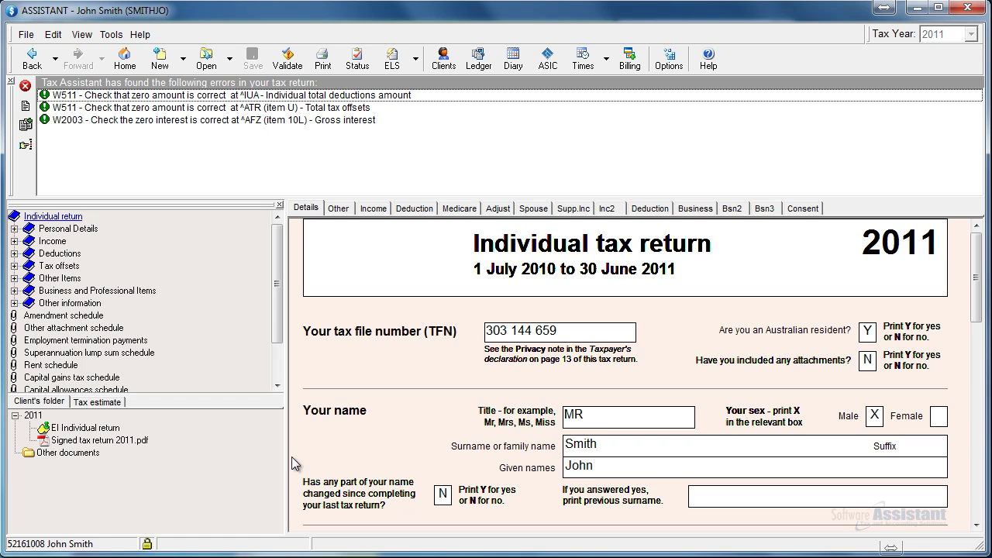
Open the taxpayer's help request from the online messages
left_click(112, 35)
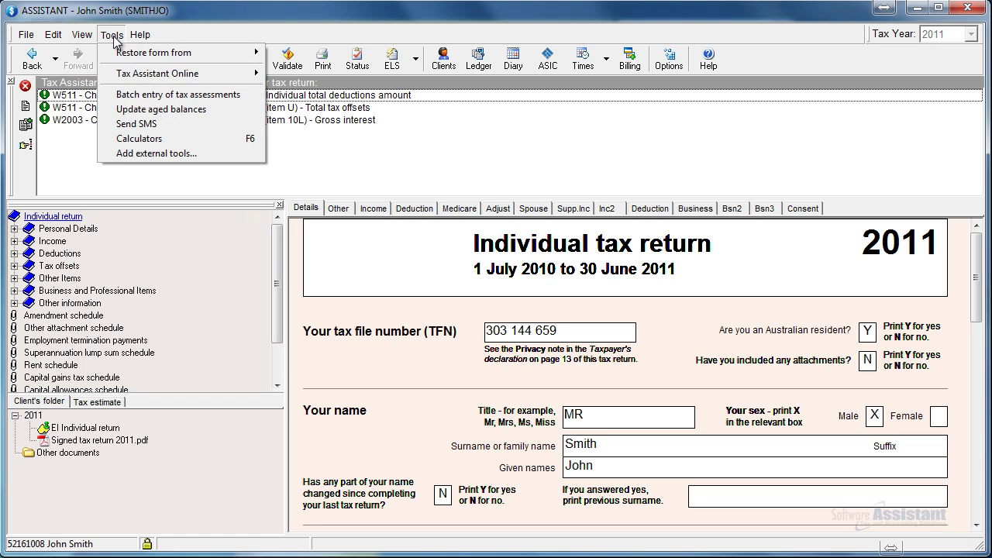
mouse_move(133, 74)
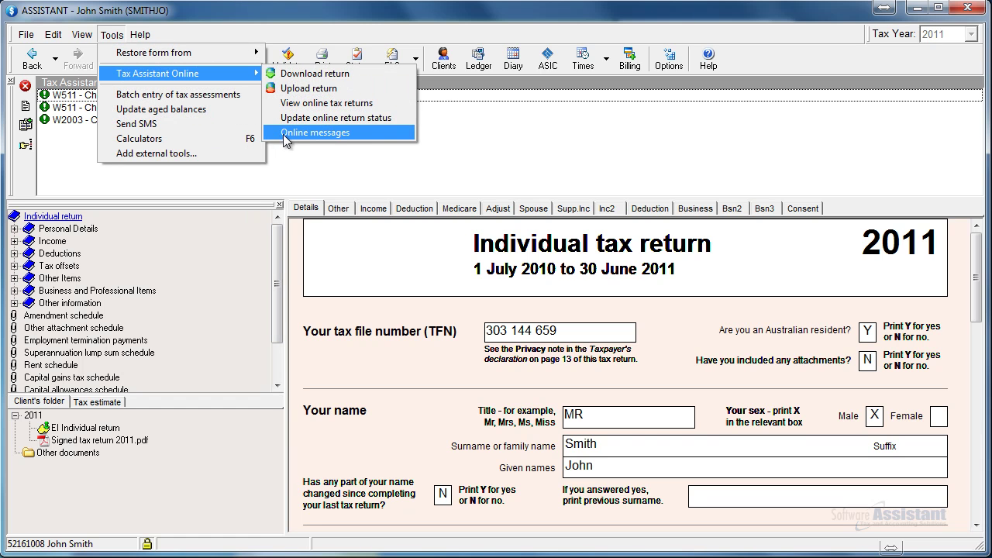
left_click(336, 134)
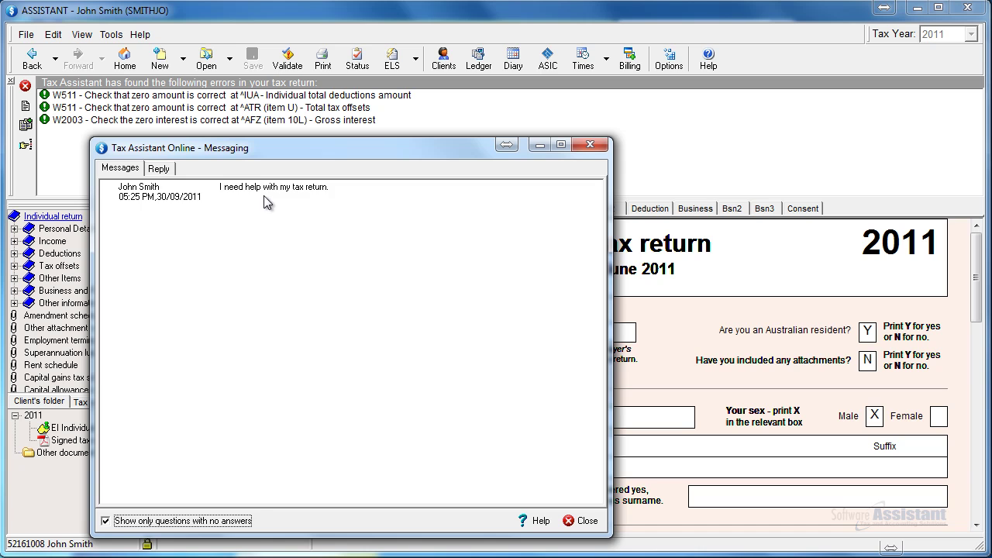
double_click(265, 196)
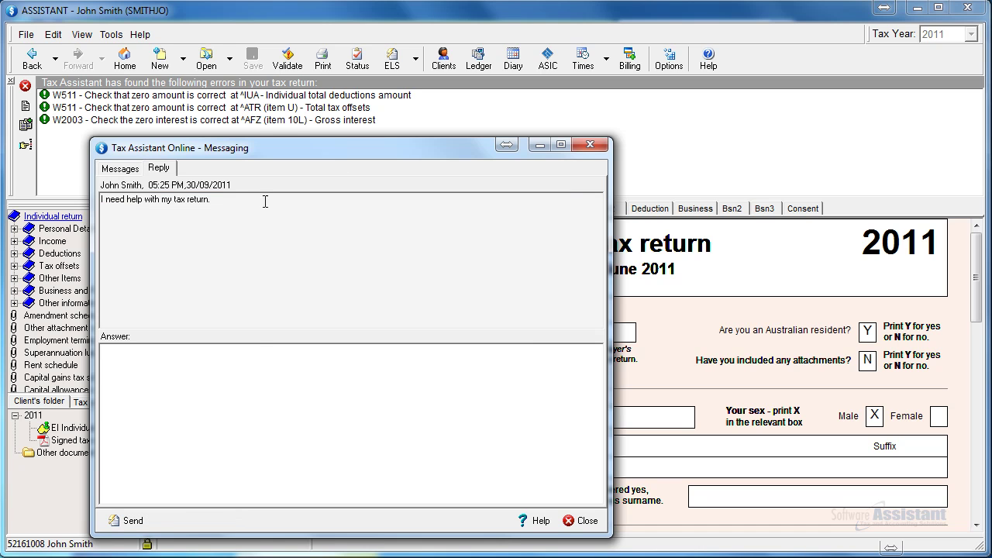
Reply "What exactly do you need help with?", send it, and close the Messaging window
left_click(252, 363)
type("What exactly do you need help with?")
left_click(127, 525)
left_click(247, 485)
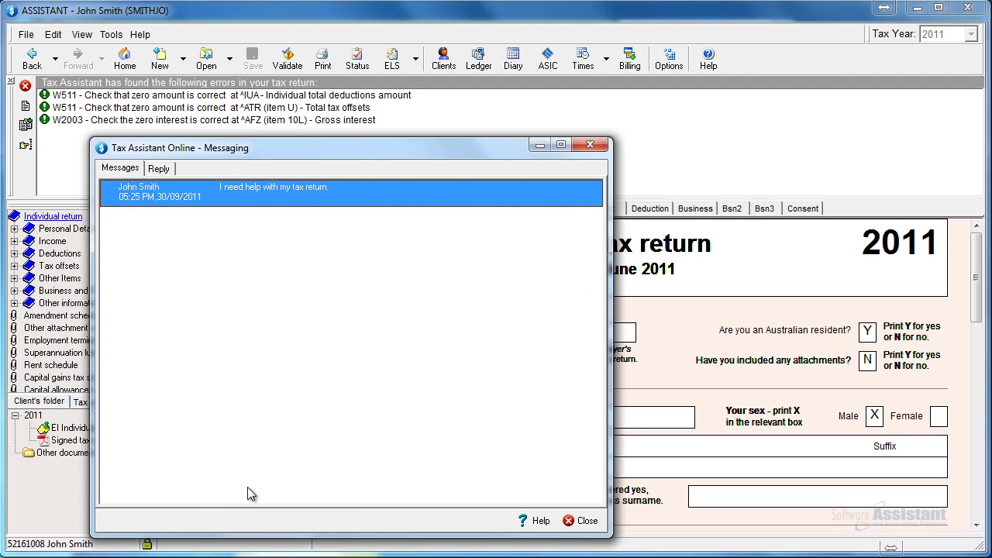
left_click(581, 521)
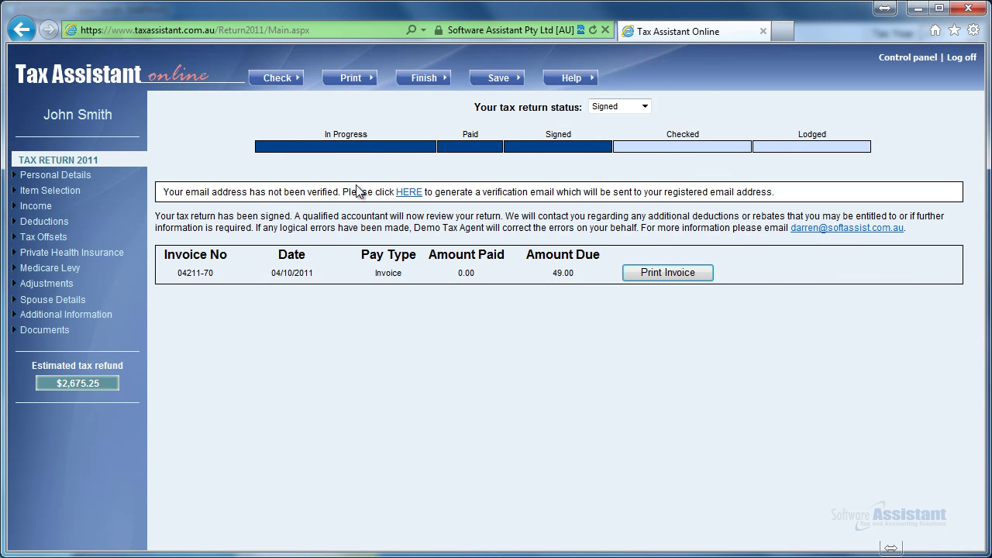
Log off the taxpayer's return and sign in to the agent portal with the agent user name and password
left_click(962, 58)
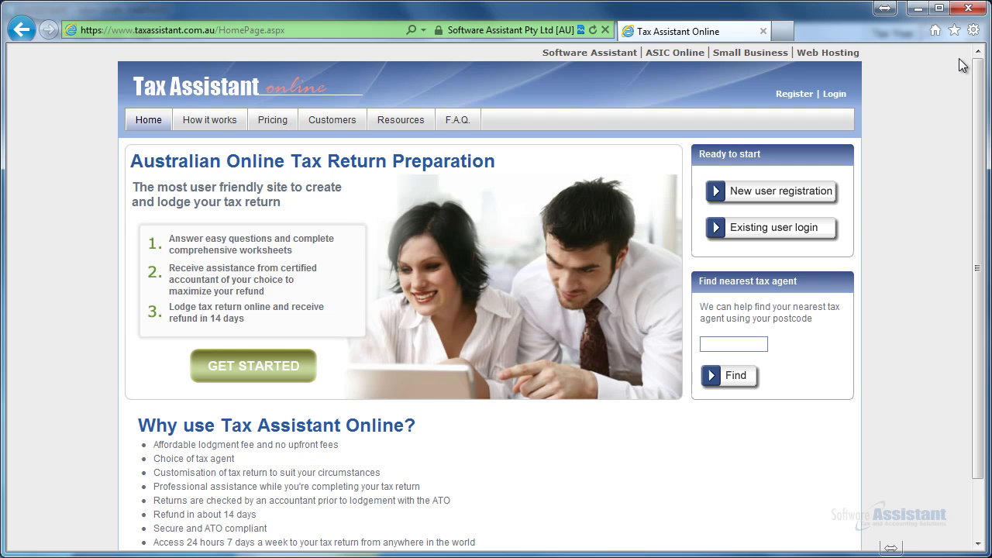
left_click(780, 231)
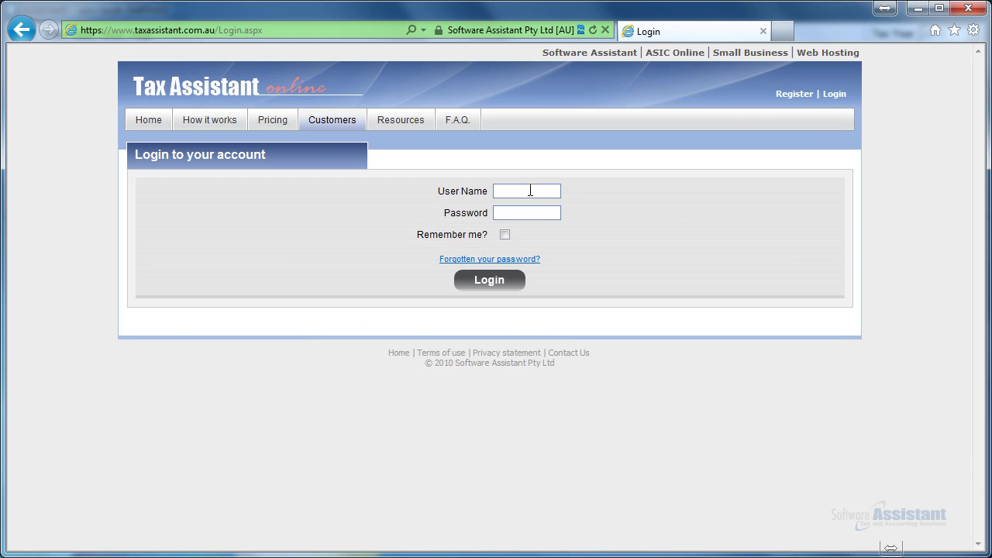
left_click(530, 190)
type("DEMO")
key("Tab")
type("d")
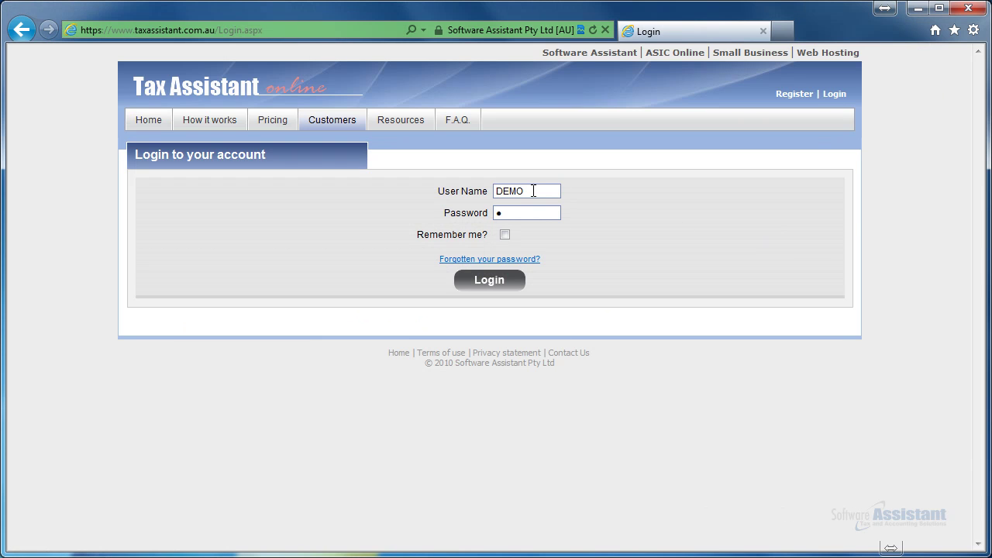
type("emo12345")
key("Return")
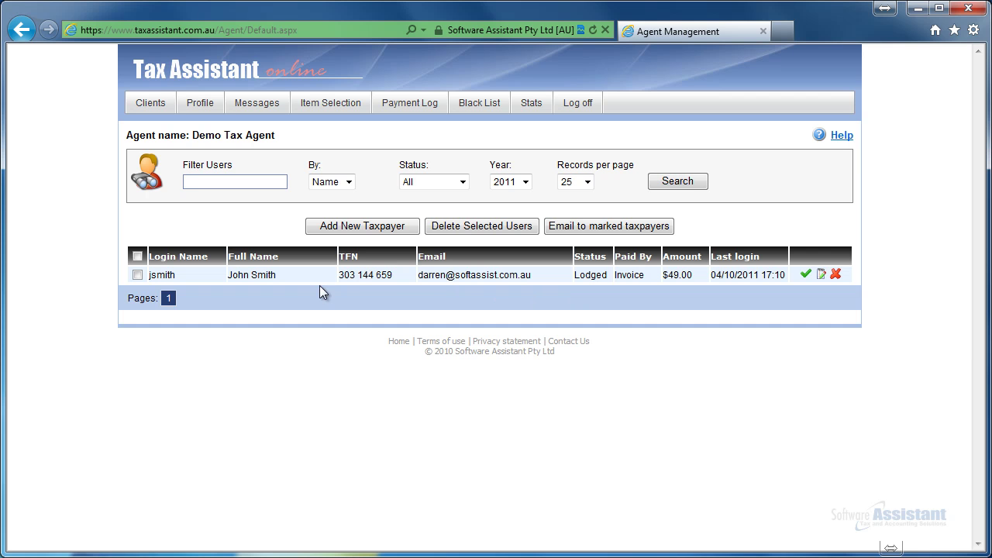
Check the client's signed 2011 return, then review the agent profile's payment options ($22 processing fee, mail orders)
left_click(253, 275)
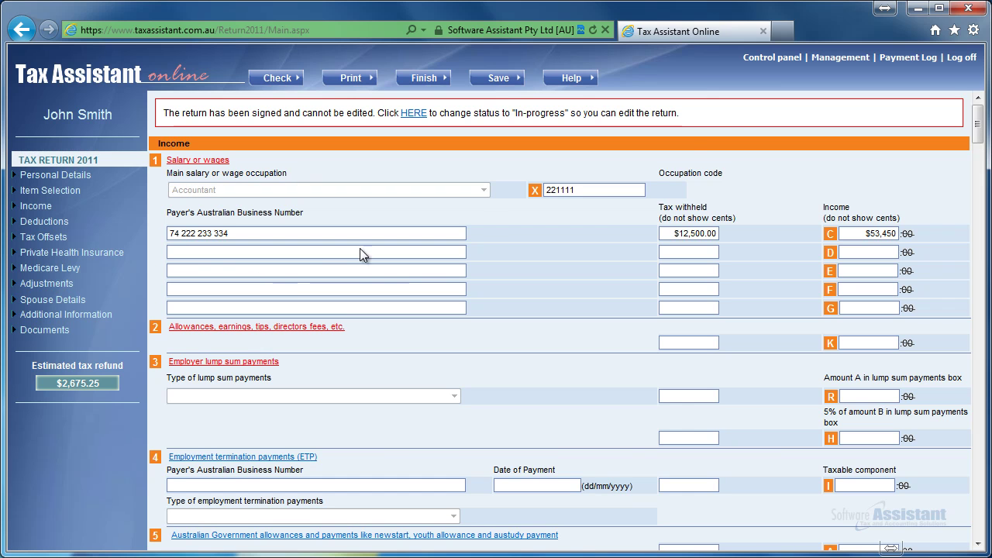
left_click(818, 57)
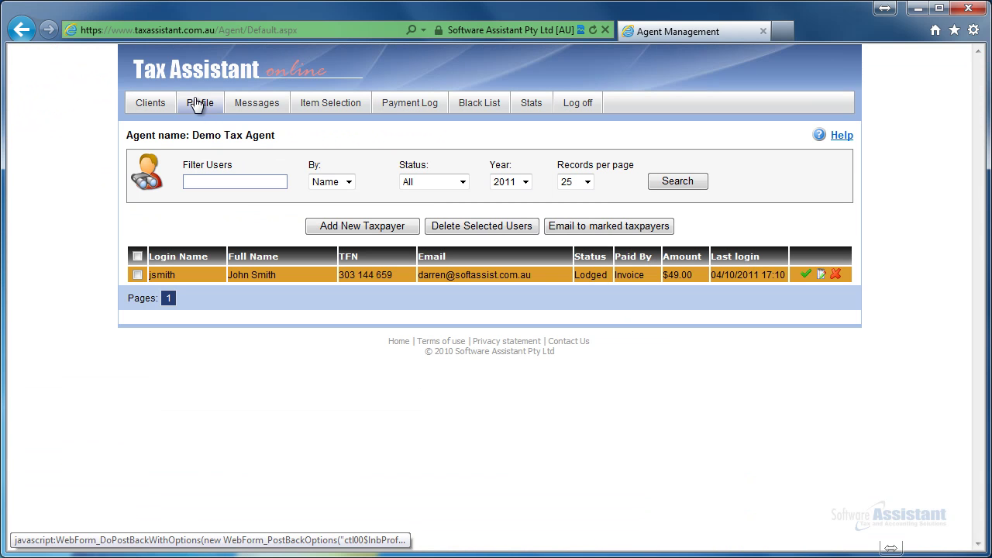
left_click(199, 104)
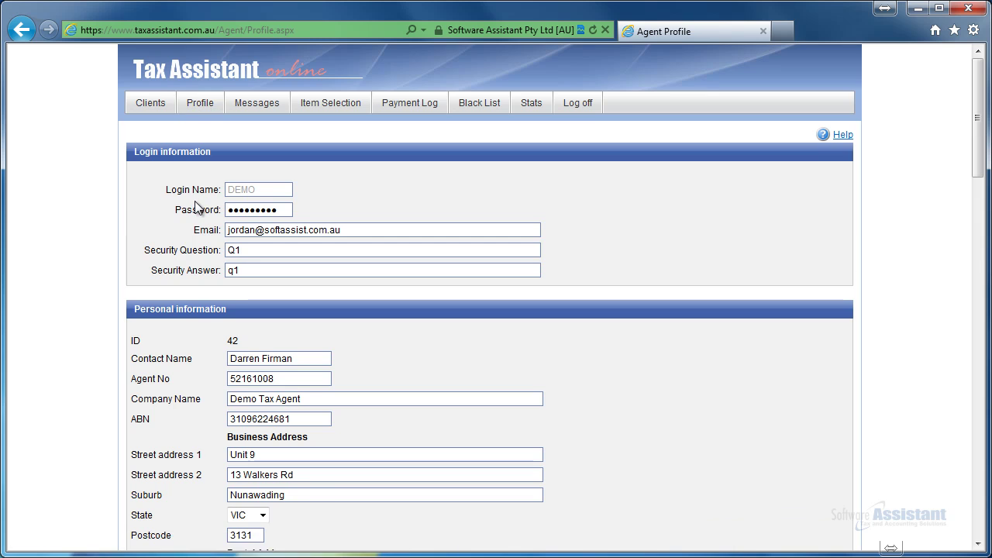
scroll(194, 211, "down", 1)
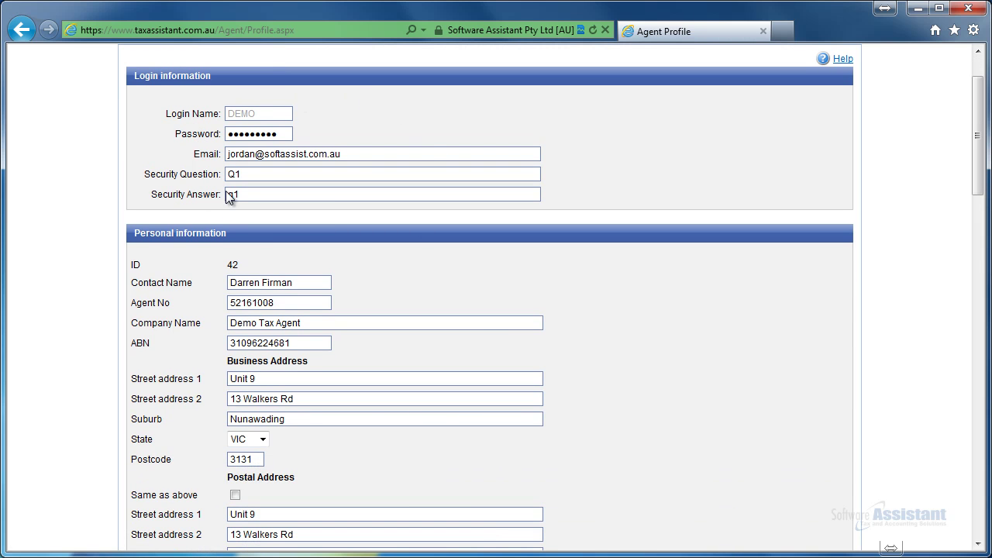
scroll(226, 191, "down", 4)
scroll(226, 190, "down", 8)
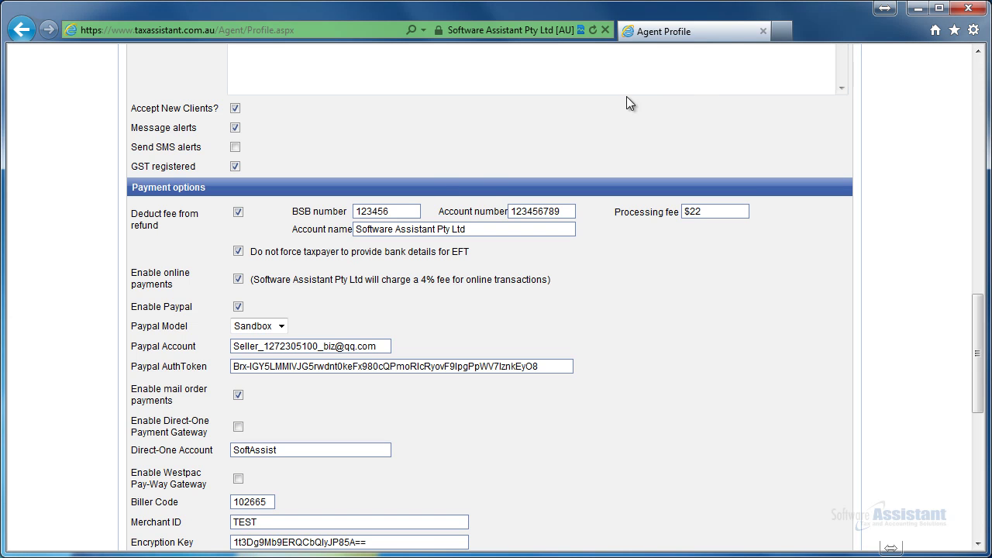
left_click(785, 37)
type("www.finf")
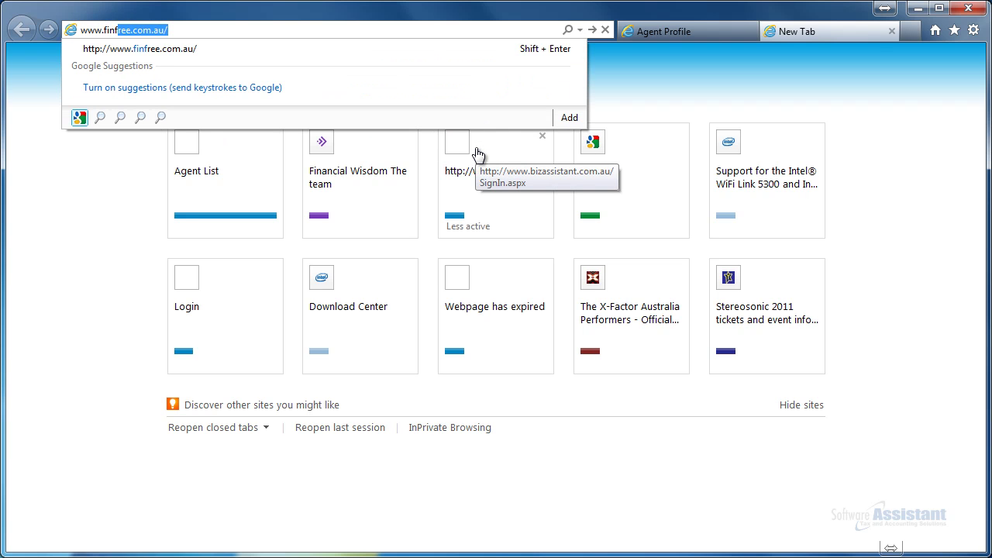
key("Return")
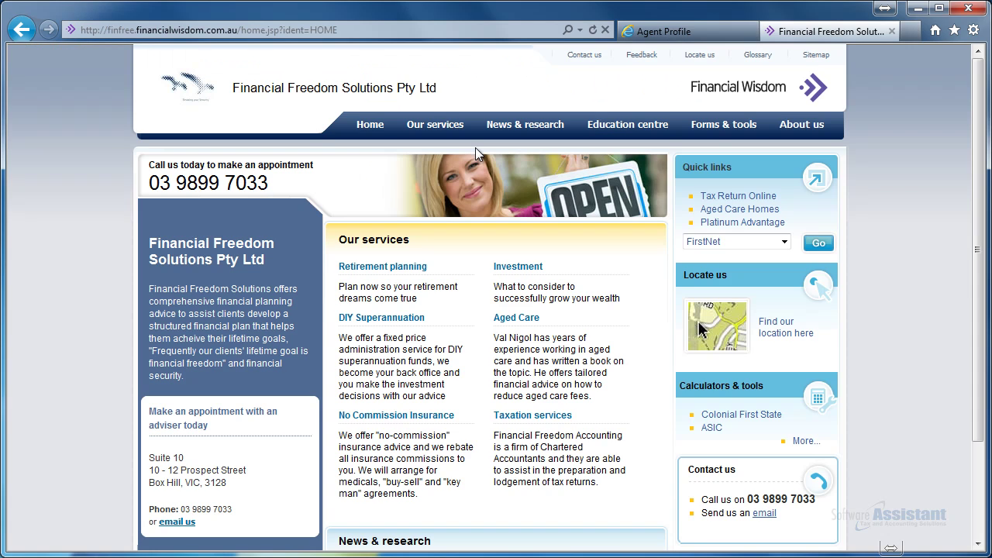
left_click(725, 195)
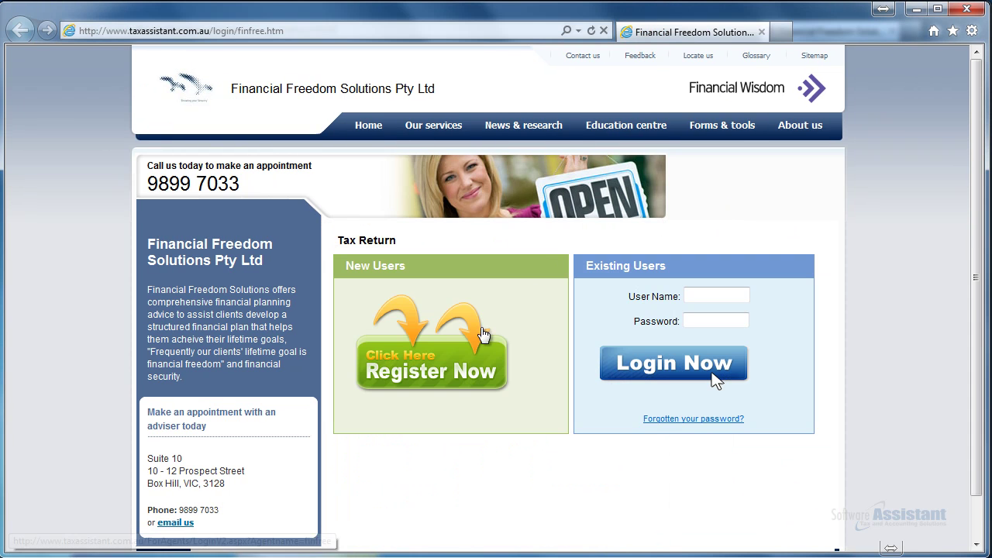
Preview new-user registration by accepting the terms and viewing the form, then cancel it
left_click(460, 353)
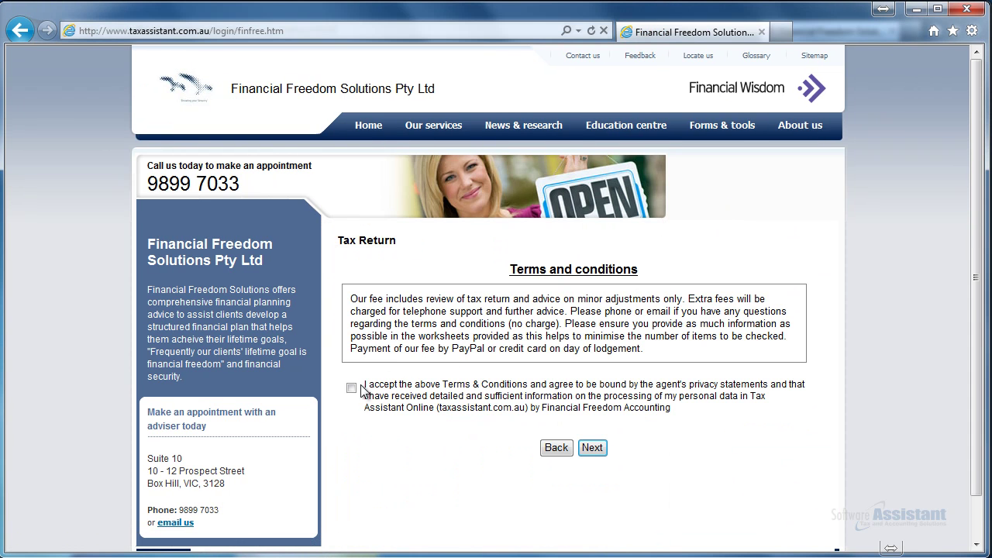
left_click(353, 390)
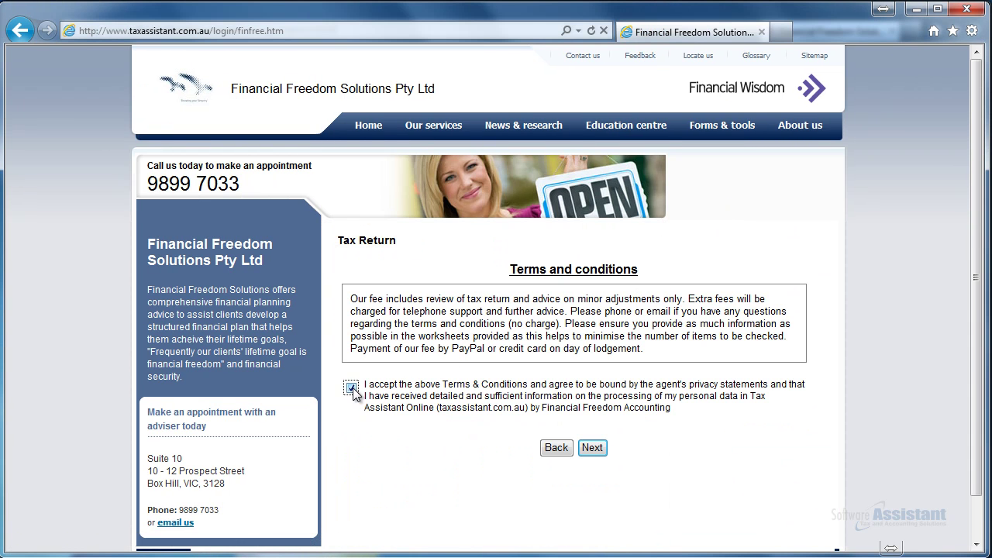
left_click(593, 445)
scroll(595, 442, "down", 8)
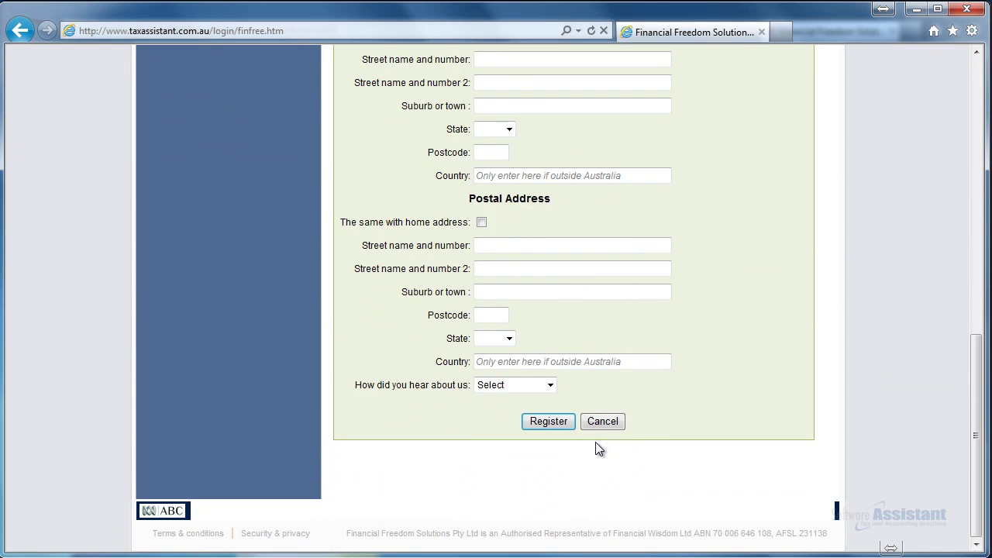
scroll(595, 442, "up", 2)
scroll(597, 442, "up", 6)
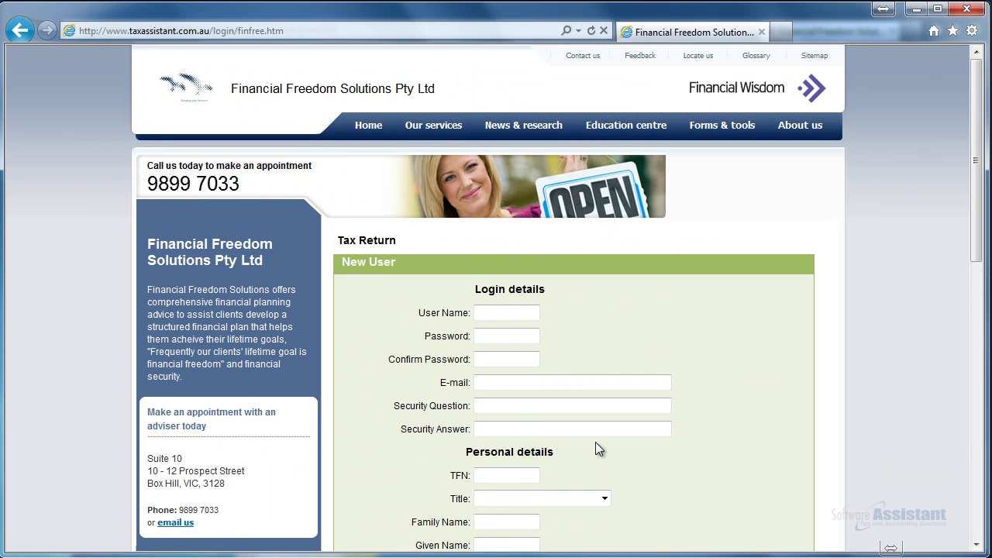
scroll(596, 442, "down", 8)
left_click(600, 421)
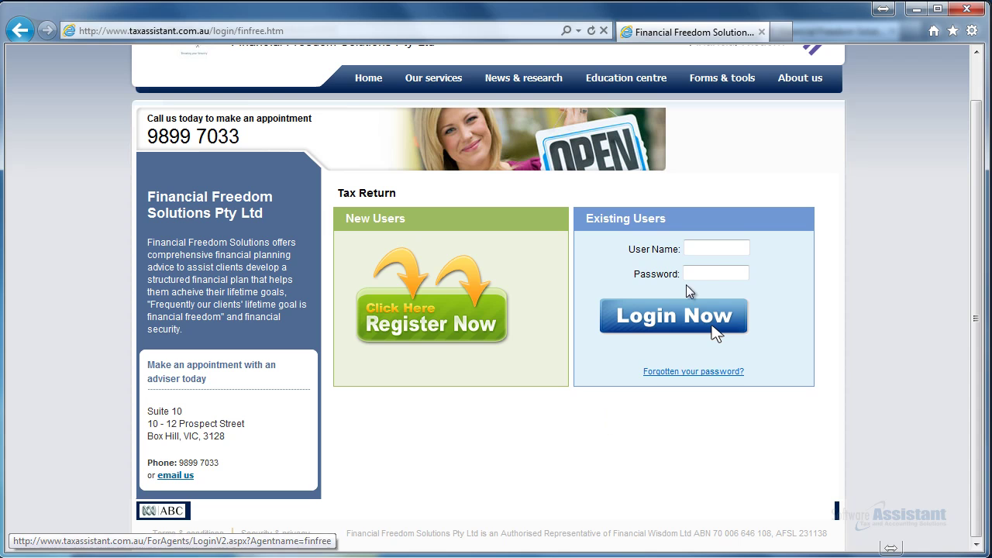
Log in as the demo client with the client's user name and password
left_click(699, 251)
type("democlient")
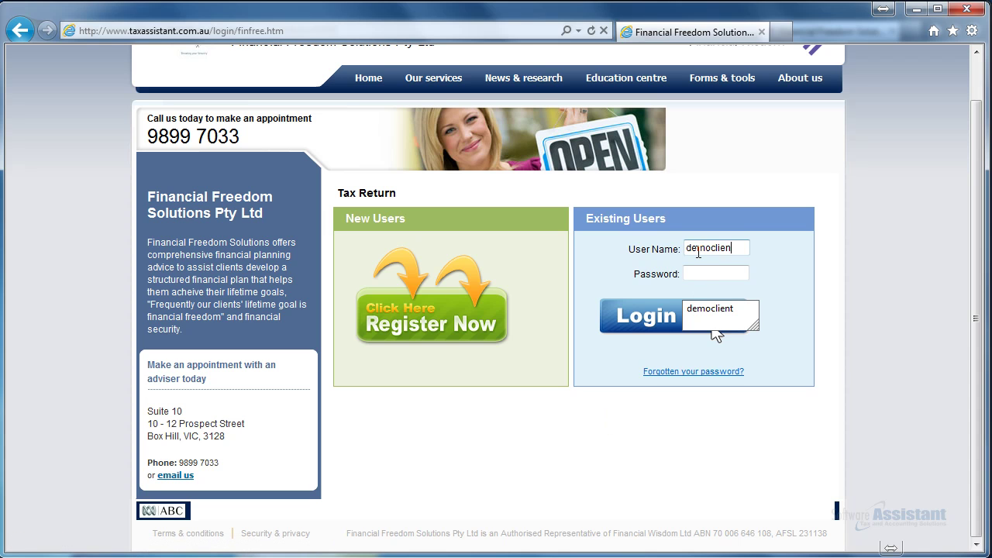
key("Tab")
type("12345lient")
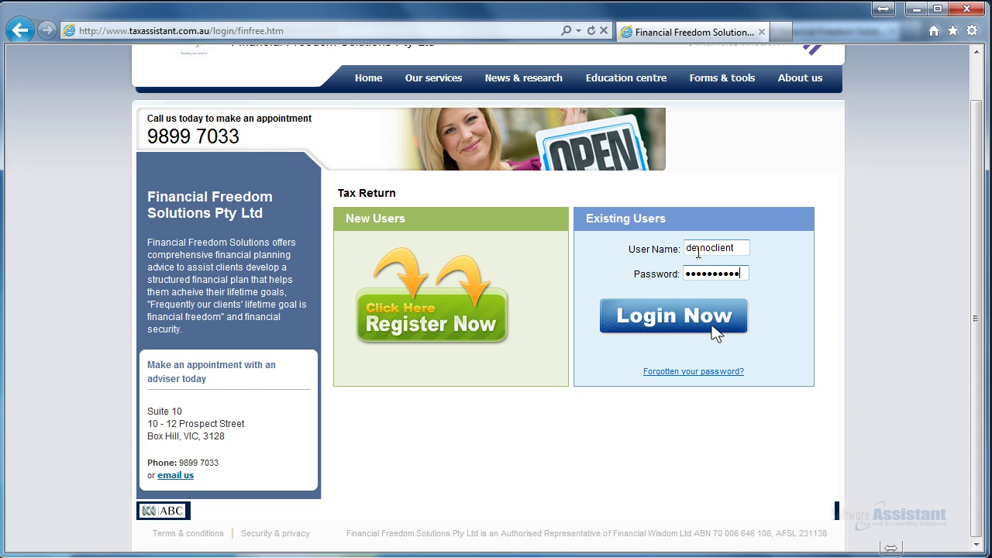
left_click(688, 319)
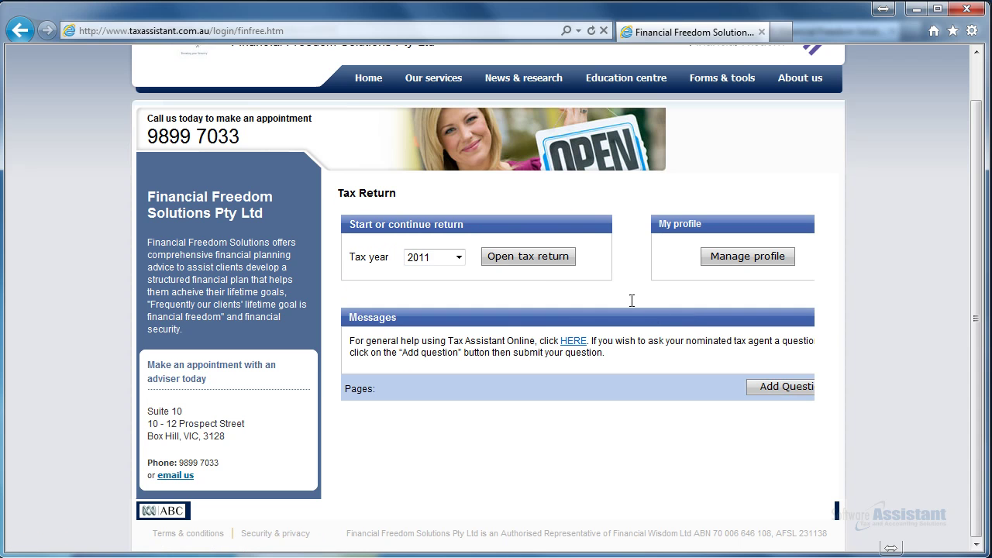
Open the client's 2011 tax return, then log off back to the firm's home page
left_click(551, 261)
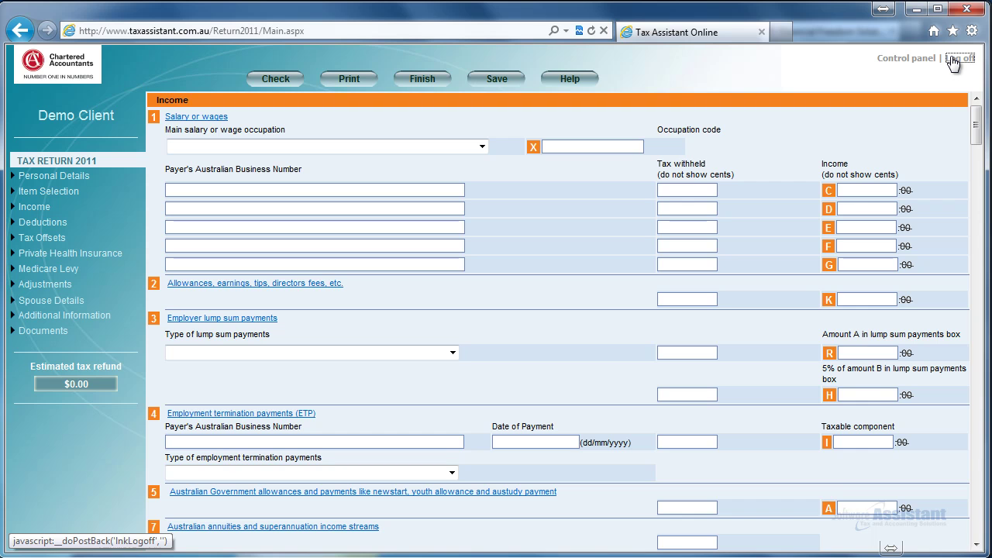
left_click(958, 58)
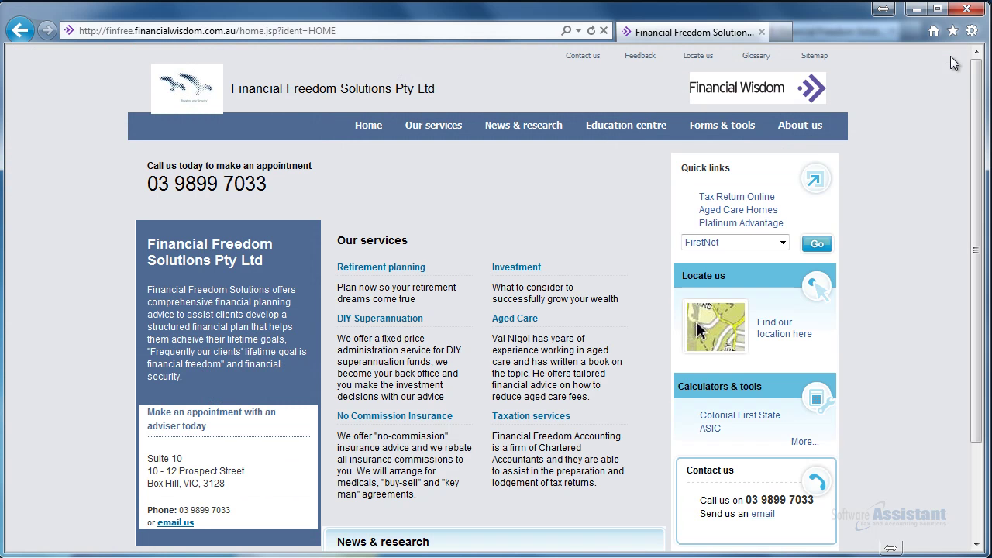
mouse_move(781, 148)
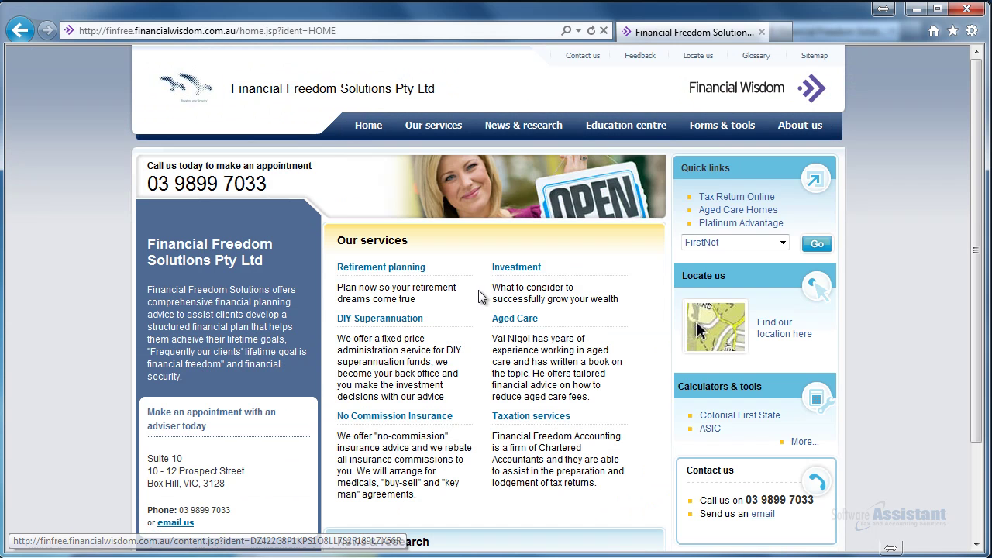